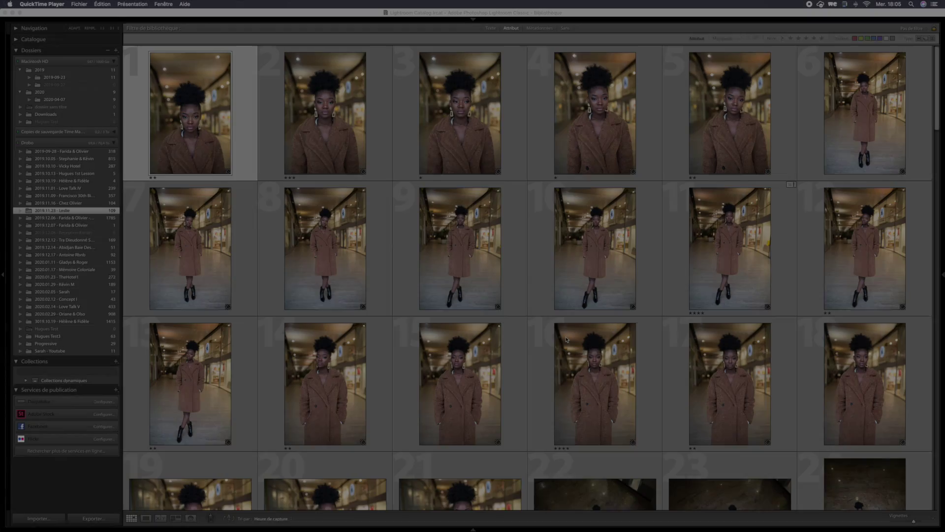
Step: Hide the side panels, browse the shoot's thumbnails and filter them to photos rated three stars or more
{"action": "scroll", "coordinate": [284, 221], "scroll_direction": "down", "scroll_amount": 1}
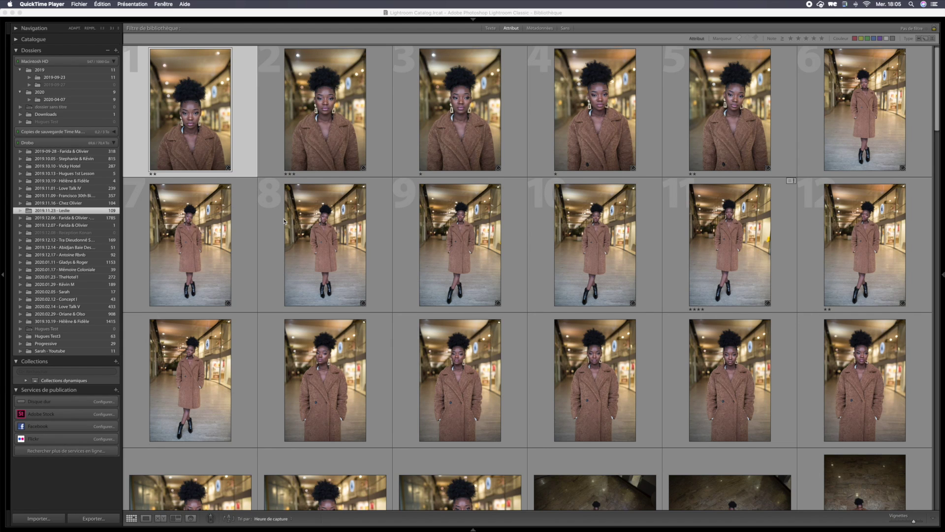
{"action": "left_click", "coordinate": [273, 221]}
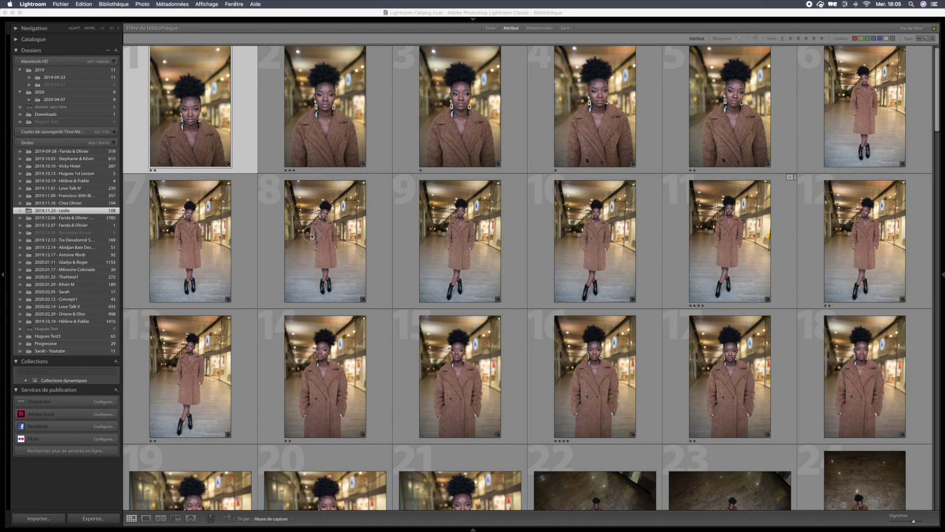
{"action": "key", "text": "F8"}
{"action": "scroll", "coordinate": [311, 236], "scroll_direction": "down", "scroll_amount": 10}
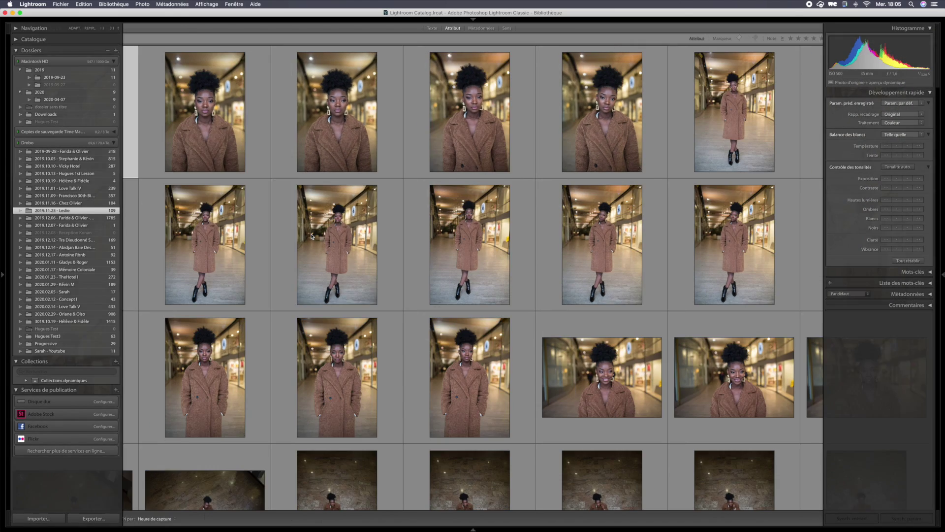
{"action": "key", "text": "Tab"}
{"action": "scroll", "coordinate": [311, 236], "scroll_direction": "down", "scroll_amount": 15}
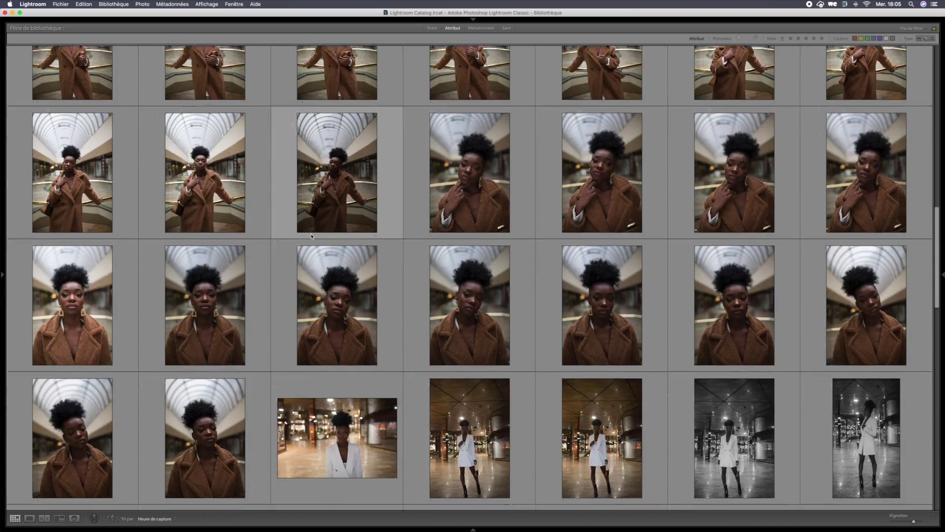
{"action": "scroll", "coordinate": [380, 197], "scroll_direction": "up", "scroll_amount": 20}
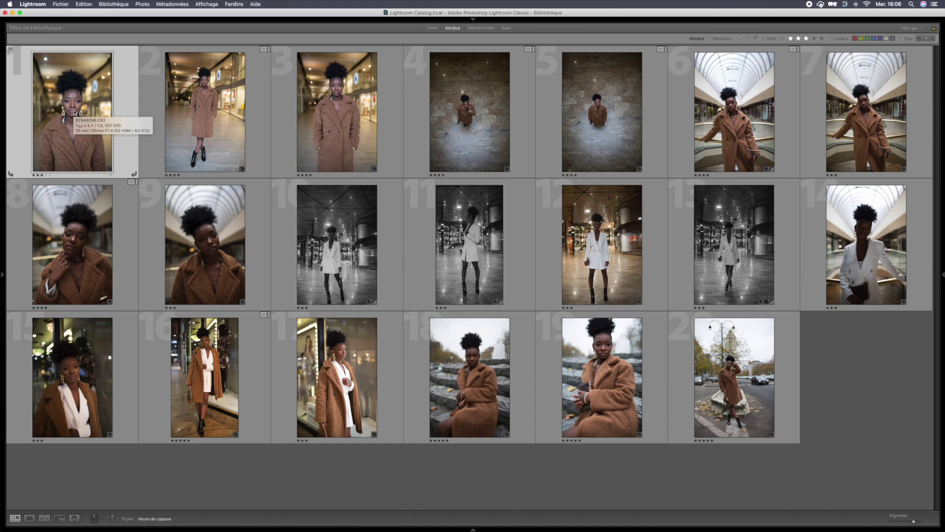
Step: Reveal the first photo's raw file in Finder and open it in Photoshop through Camera Raw
{"action": "right_click", "coordinate": [75, 112]}
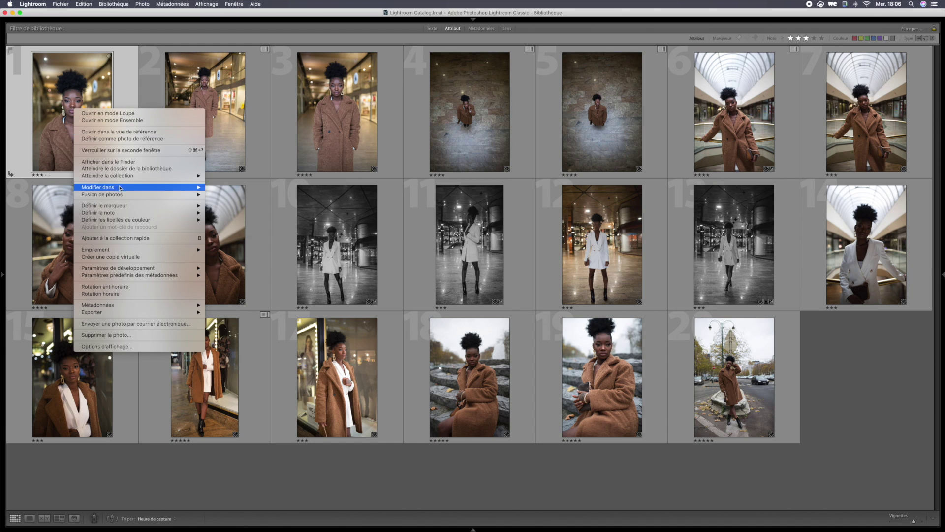
{"action": "left_click", "coordinate": [147, 162]}
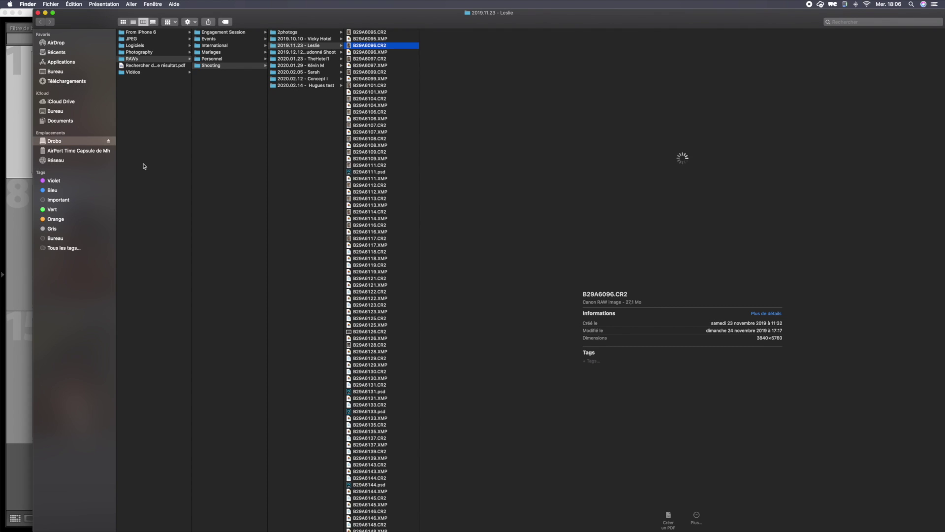
{"action": "right_click", "coordinate": [358, 46]}
{"action": "mouse_move", "coordinate": [399, 57]}
{"action": "left_click", "coordinate": [481, 70]}
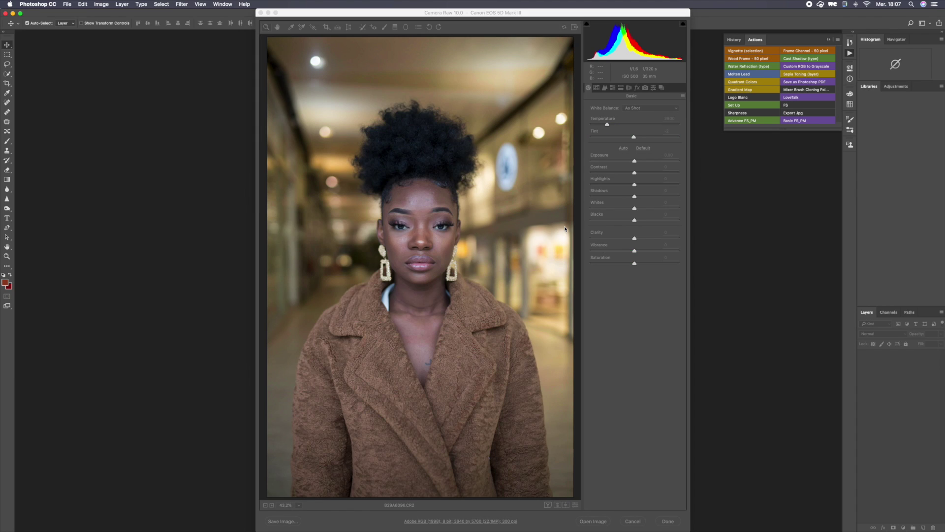
{"action": "left_click_drag", "start_coordinate": [634, 239], "coordinate": [637, 239]}
{"action": "left_click", "coordinate": [583, 523]}
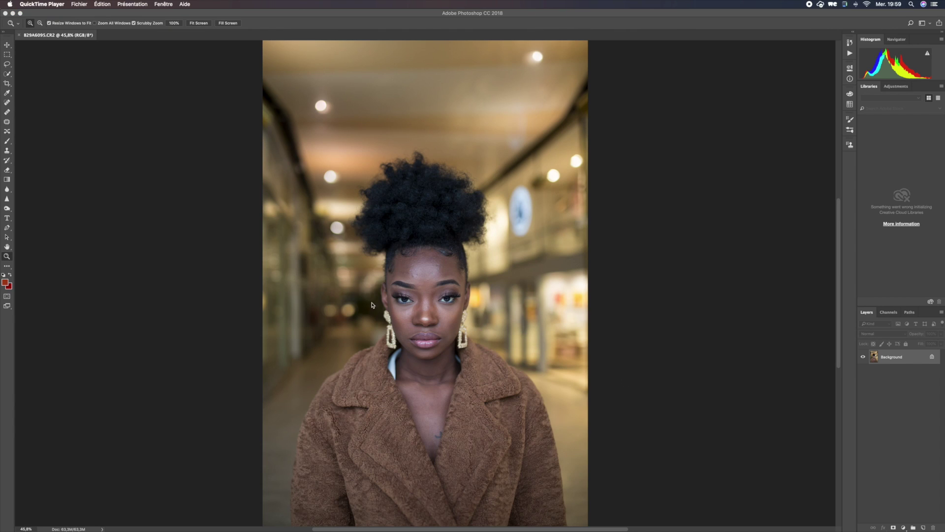
Step: Duplicate the Background layer and hide the copy with a black layer mask
{"action": "left_click", "coordinate": [429, 287]}
{"action": "left_click_drag", "start_coordinate": [429, 287], "coordinate": [437, 289]}
{"action": "key", "text": "super+0"}
{"action": "key", "text": "super+j"}
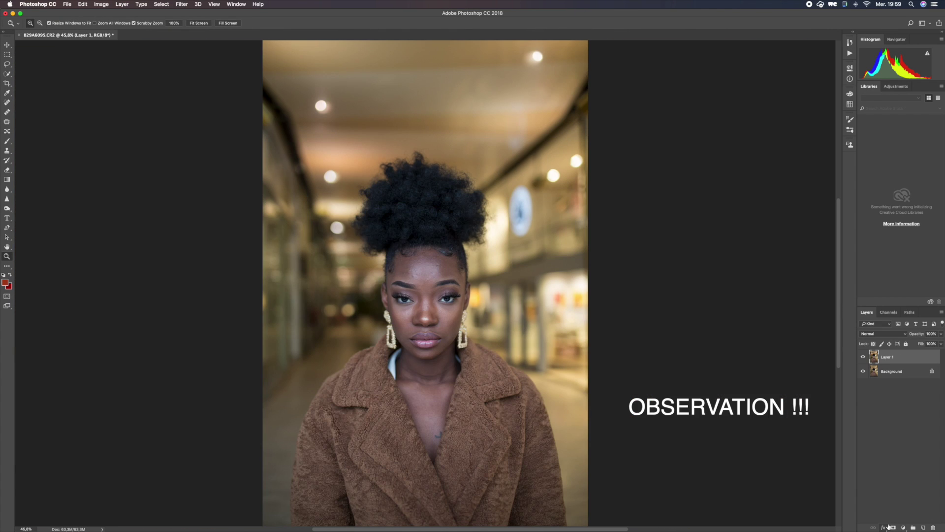
{"action": "scroll", "coordinate": [795, 353], "scroll_direction": "right", "scroll_amount": 1}
{"action": "scroll", "coordinate": [795, 352], "scroll_direction": "left", "scroll_amount": 3}
{"action": "scroll", "coordinate": [795, 353], "scroll_direction": "right", "scroll_amount": 1}
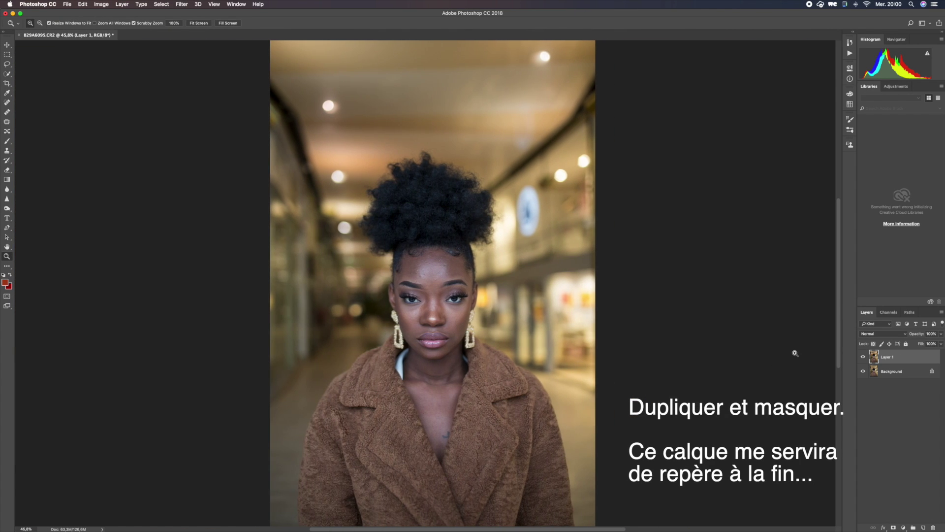
{"action": "left_click", "coordinate": [894, 528], "text": "alt"}
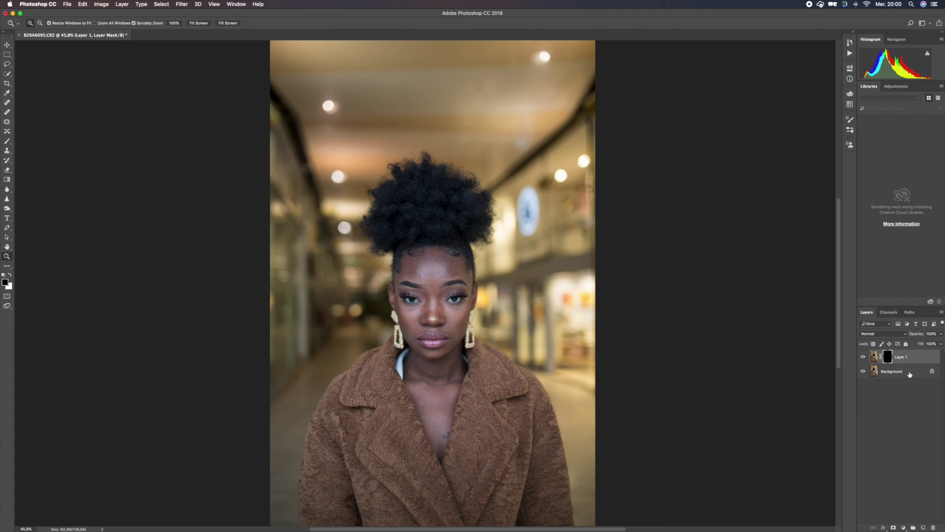
Step: Clean the skin blemishes on the face in the Background layer using the Healing Brush at 28 px
{"action": "left_click", "coordinate": [891, 371]}
{"action": "key", "text": "j"}
{"action": "key", "text": "super+plus"}
{"action": "scroll", "coordinate": [445, 292], "scroll_direction": "left", "scroll_amount": 1}
{"action": "right_click", "coordinate": [445, 292]}
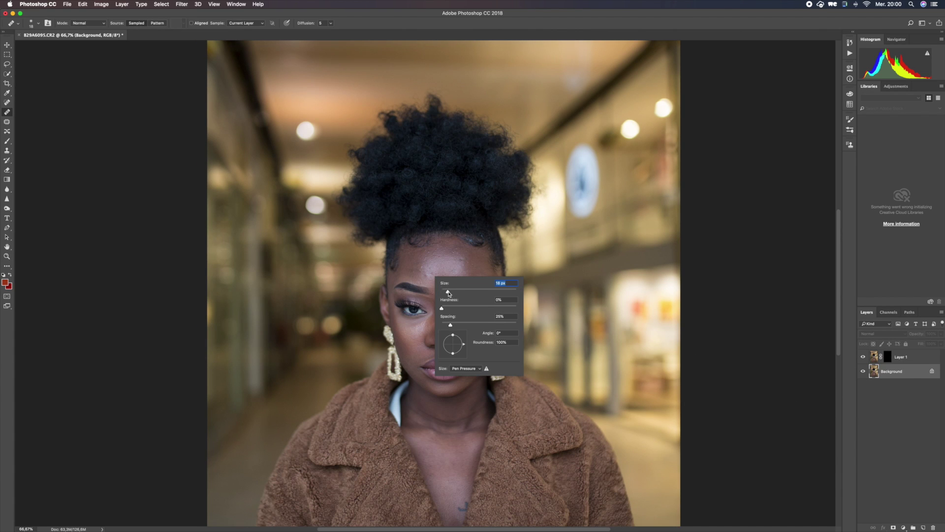
{"action": "left_click_drag", "start_coordinate": [448, 291], "coordinate": [452, 291]}
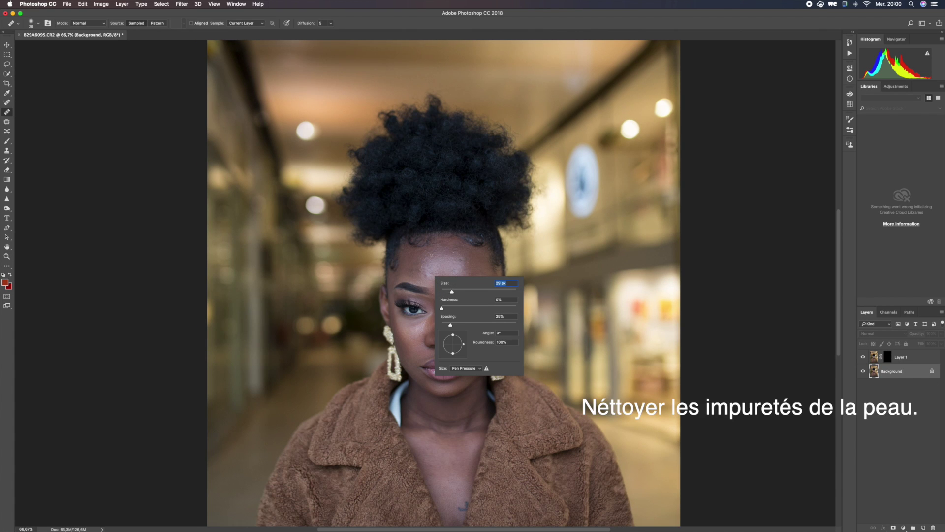
{"action": "left_click", "coordinate": [412, 260]}
{"action": "scroll", "coordinate": [436, 261], "scroll_direction": "up", "scroll_amount": 3}
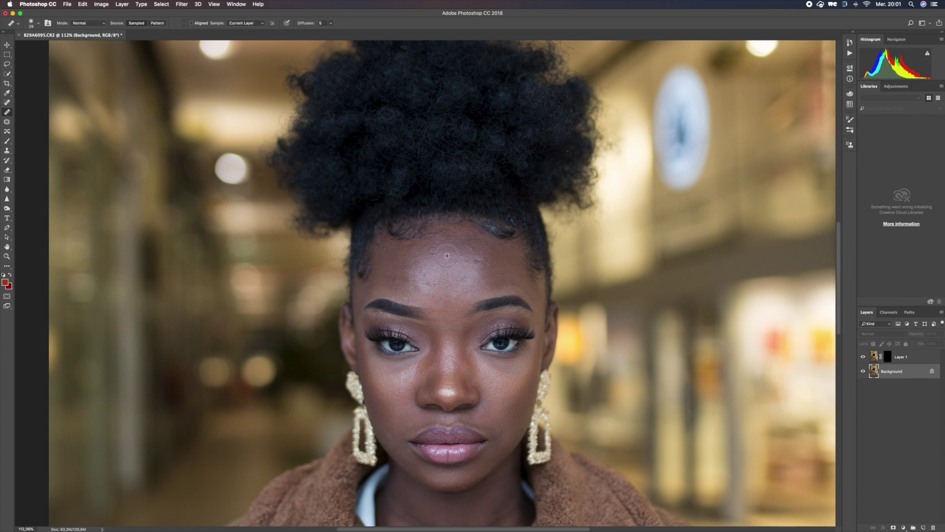
{"action": "scroll", "coordinate": [474, 250], "scroll_direction": "up", "scroll_amount": 2}
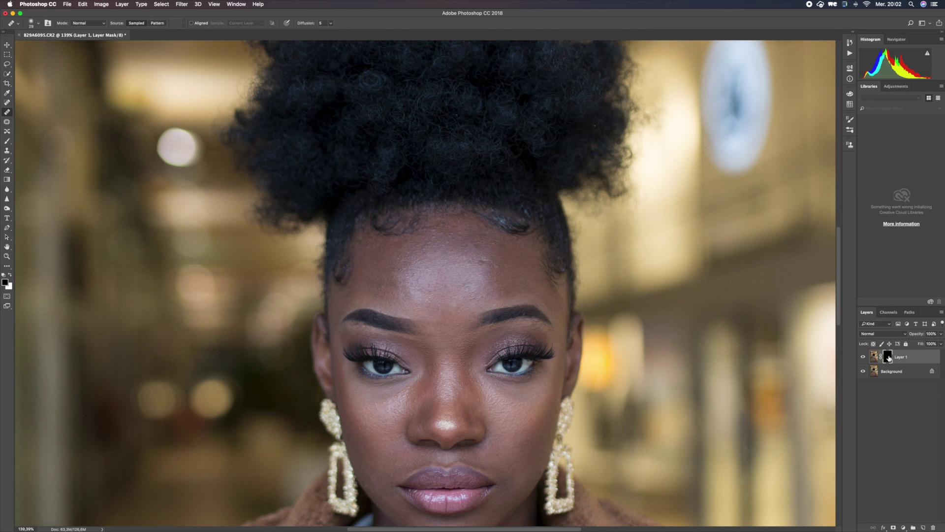
{"action": "scroll", "coordinate": [407, 256], "scroll_direction": "down", "scroll_amount": 3}
{"action": "key", "text": "super+j"}
{"action": "scroll", "coordinate": [443, 197], "scroll_direction": "down", "scroll_amount": 5}
{"action": "key", "text": "super+alt+z"}
{"action": "key", "text": "z"}
{"action": "right_click", "coordinate": [442, 191]}
{"action": "left_click", "coordinate": [446, 196]}
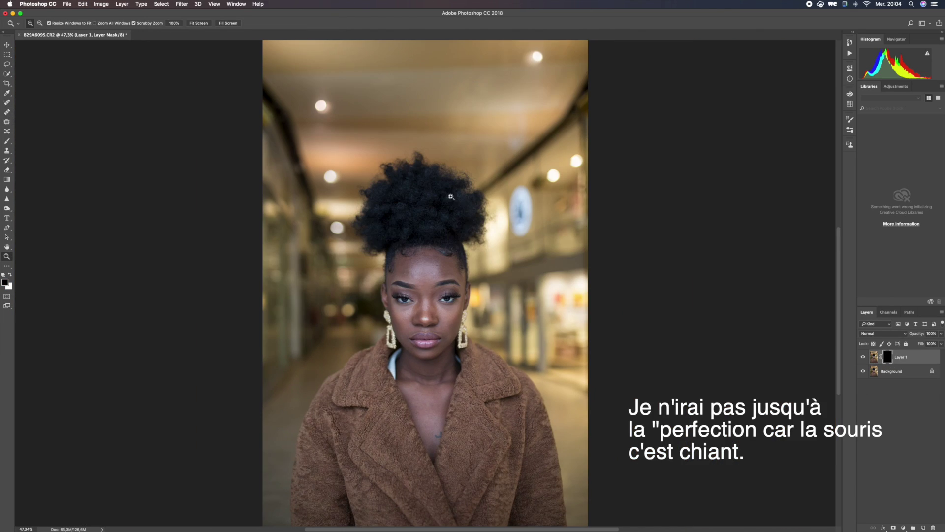
{"action": "left_click", "coordinate": [913, 528]}
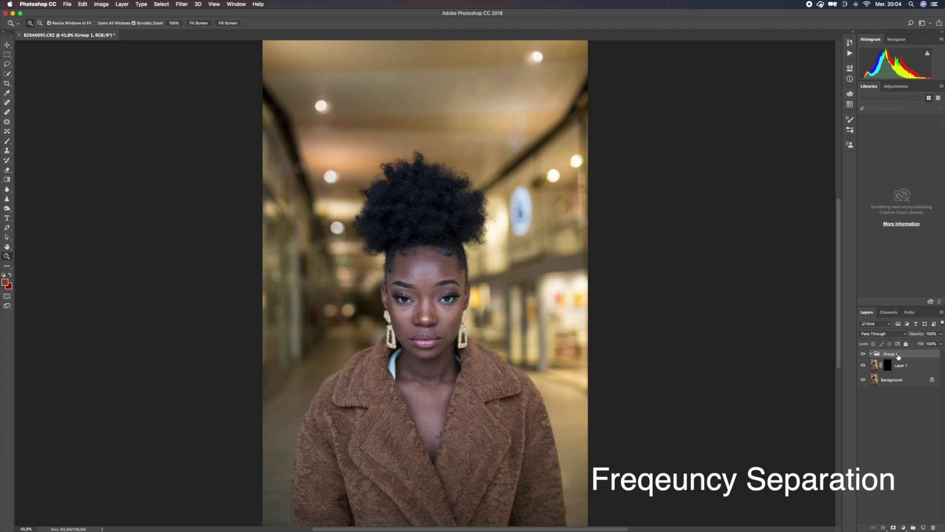
{"action": "key", "text": "super+z"}
Step: Create a layer group named "Frequency Separation" directly above the Background layer
{"action": "left_click", "coordinate": [893, 373]}
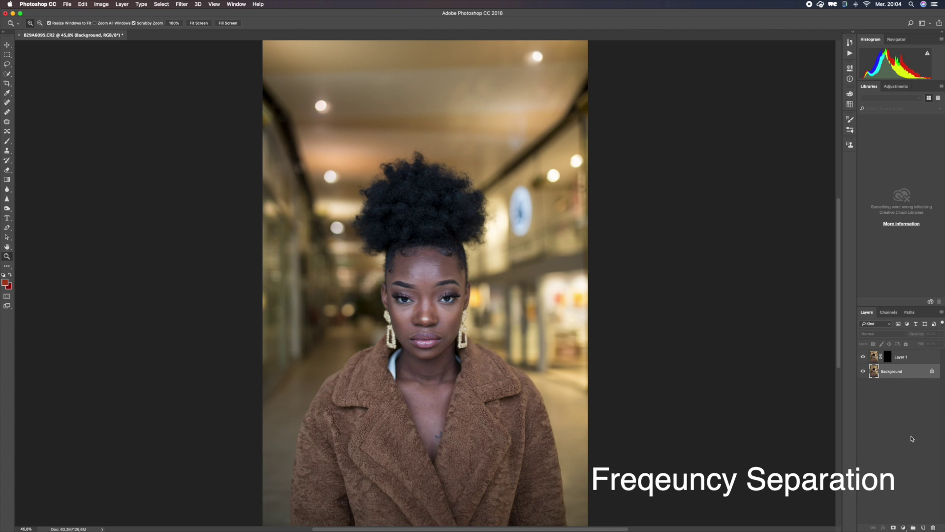
{"action": "left_click", "coordinate": [913, 527]}
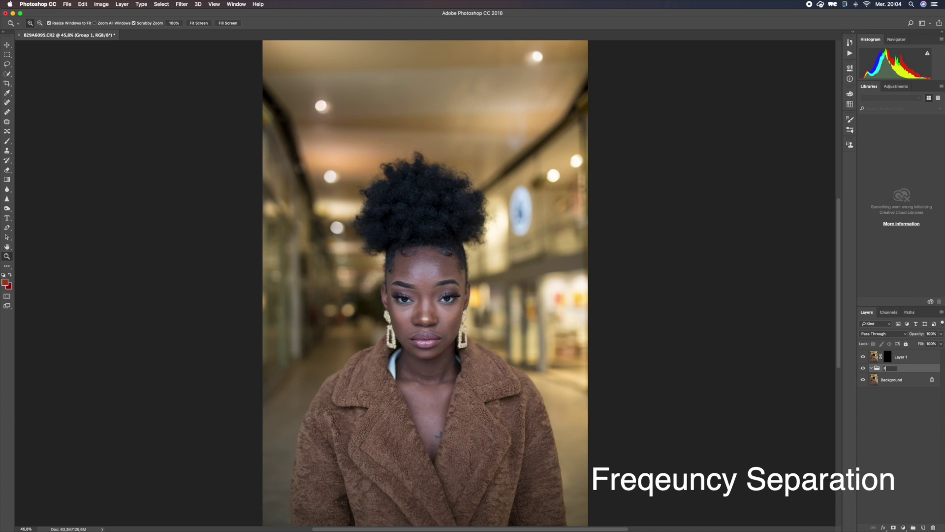
{"action": "type", "text": "Frequency Separation"}
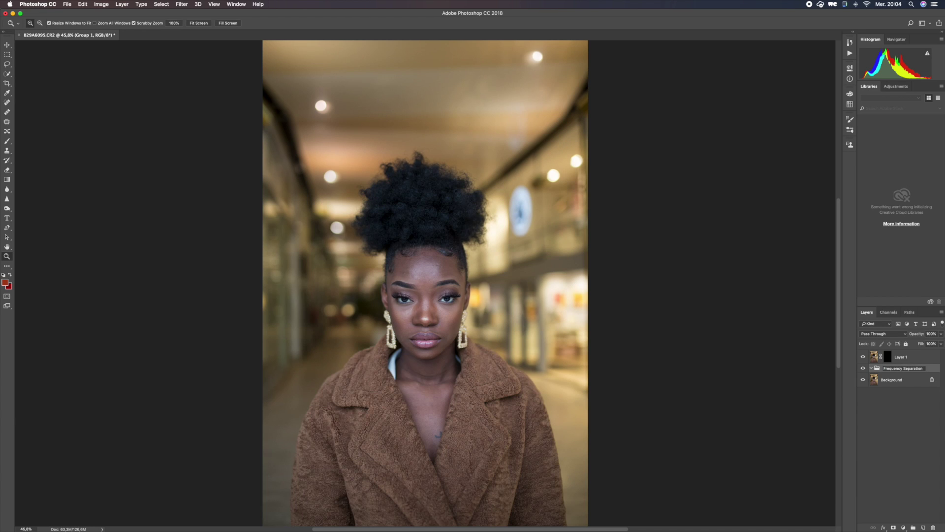
{"action": "key", "text": "Return"}
Step: Make two copies of the Background layer named "Frequence Basse" and, above it, "Frequence Haute"
{"action": "left_click", "coordinate": [889, 383]}
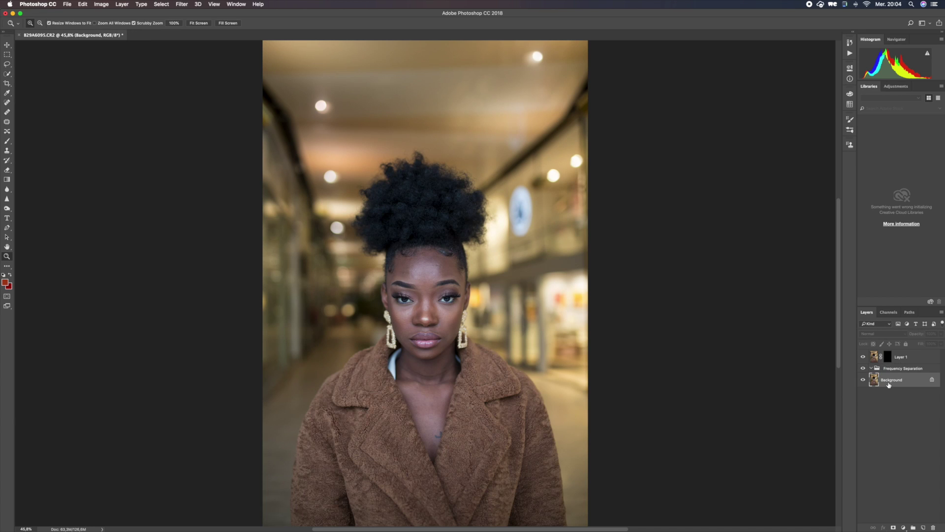
{"action": "key", "text": "super+j"}
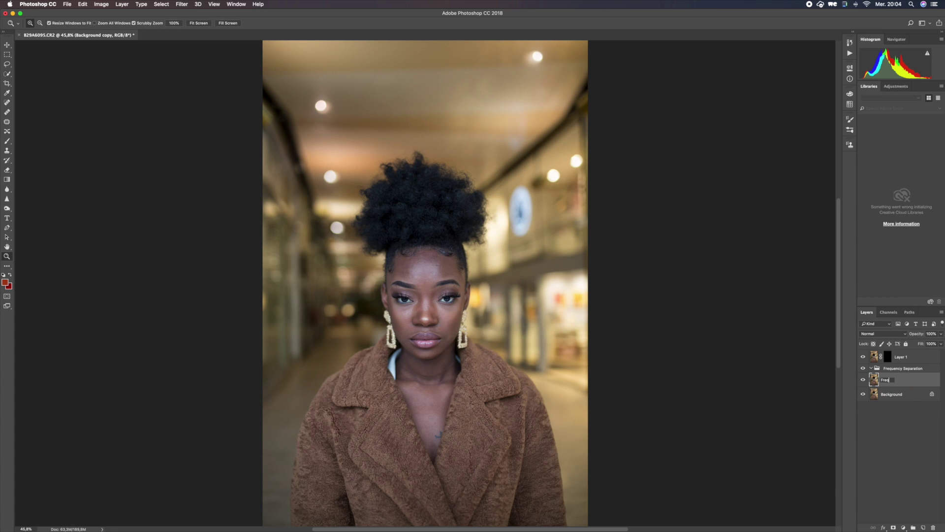
{"action": "type", "text": "Frequence Basse"}
{"action": "key", "text": "Return"}
{"action": "key", "text": "super+j"}
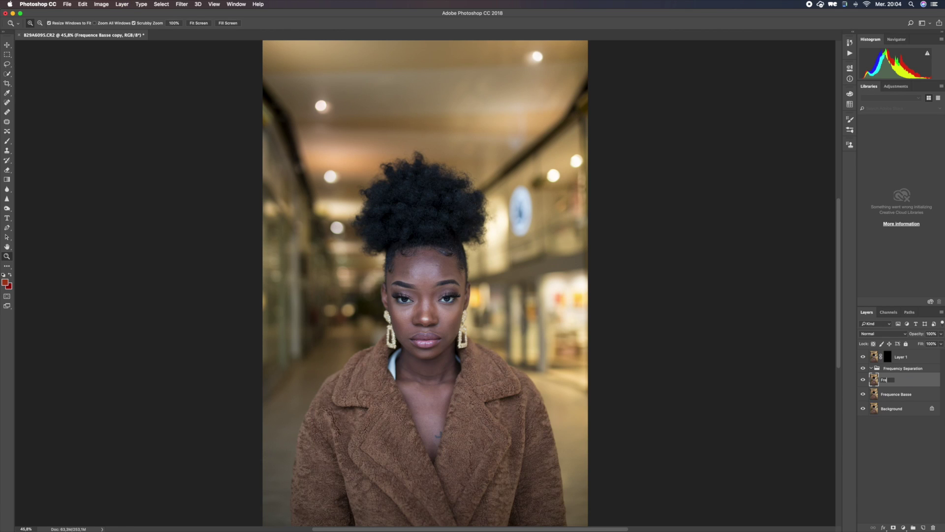
{"action": "key", "text": "Return"}
Step: Move the Frequence Haute and Frequence Basse layers into the Frequency Separation group
{"action": "left_click", "coordinate": [885, 398]}
{"action": "left_click", "coordinate": [902, 382], "text": "shift"}
{"action": "mouse_move", "coordinate": [903, 382]}
{"action": "left_mouse_down"}
{"action": "mouse_move", "coordinate": [899, 369]}
{"action": "mouse_move", "coordinate": [892, 374]}
{"action": "left_mouse_up"}
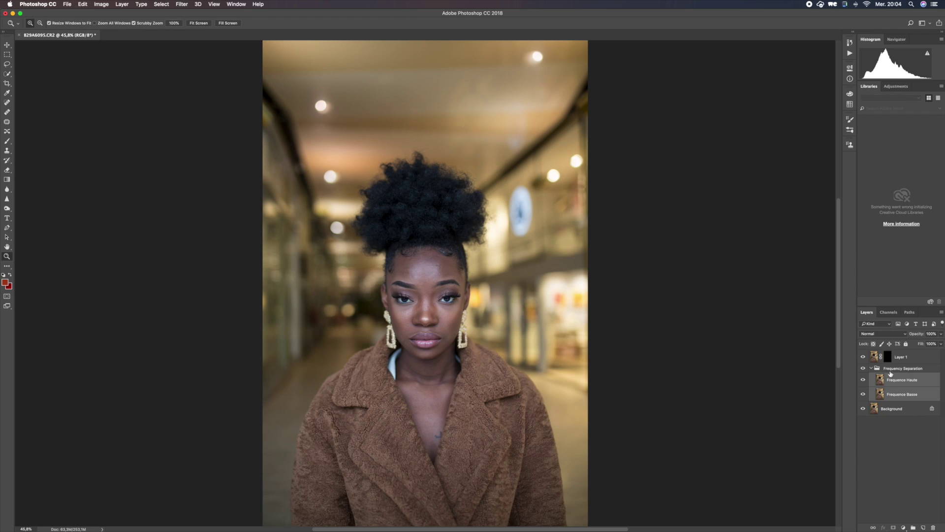
Step: Hide the Frequence Haute layer and apply Dust & Scratches to Frequence Basse with radius 20 pixels and threshold 0
{"action": "left_click", "coordinate": [891, 412]}
{"action": "left_click", "coordinate": [895, 397]}
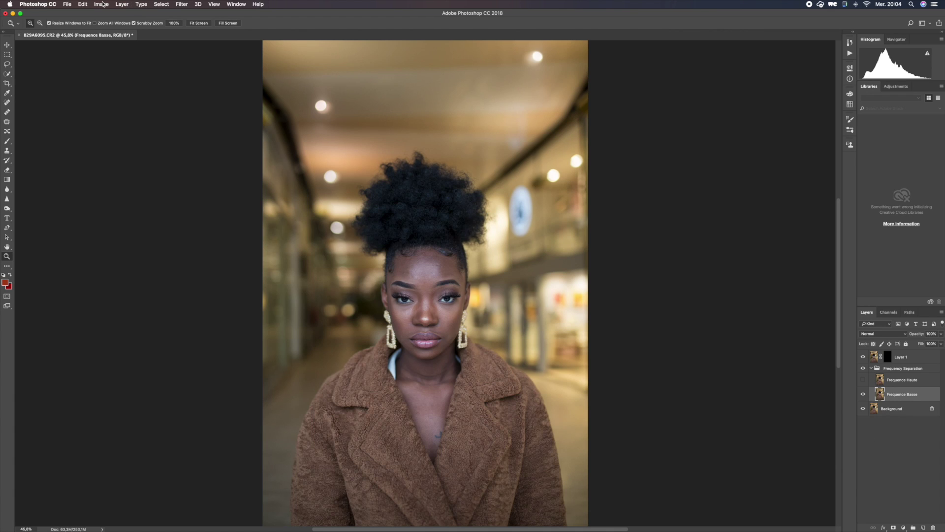
{"action": "left_click", "coordinate": [180, 6]}
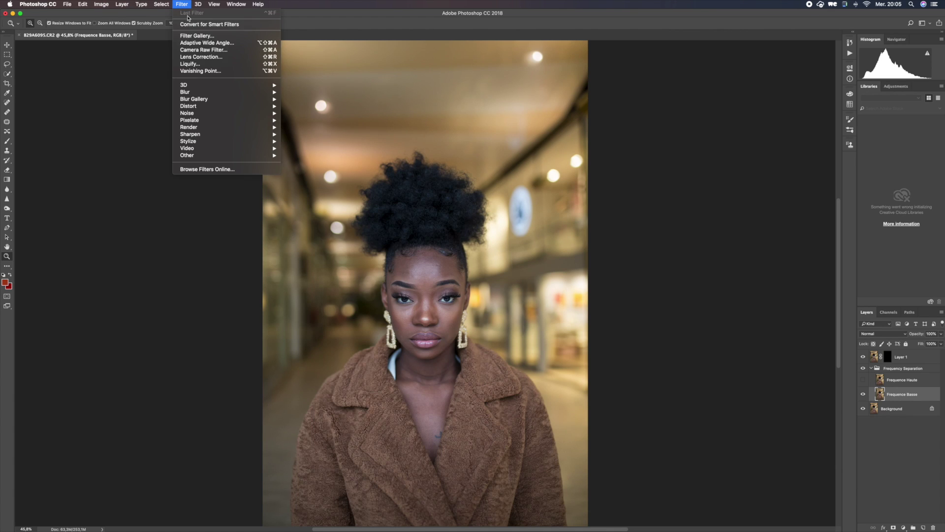
{"action": "mouse_move", "coordinate": [237, 95]}
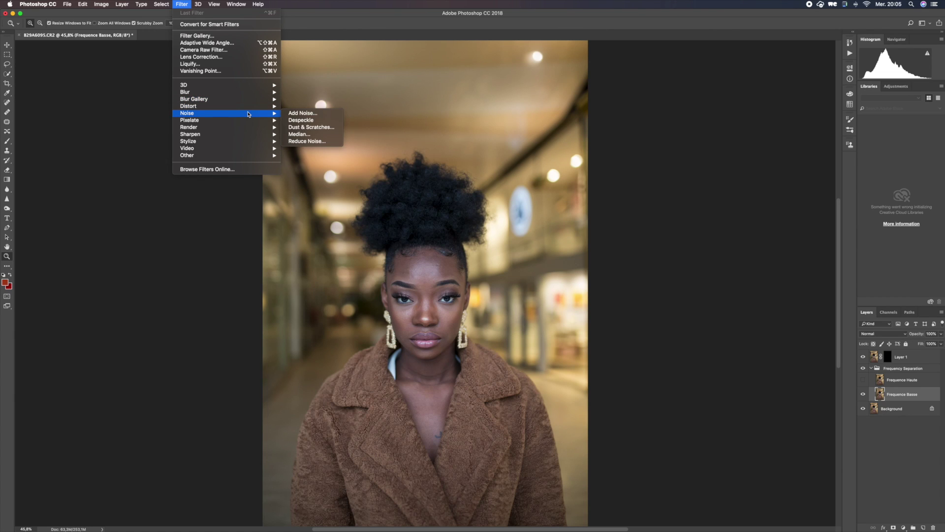
{"action": "left_click", "coordinate": [321, 129]}
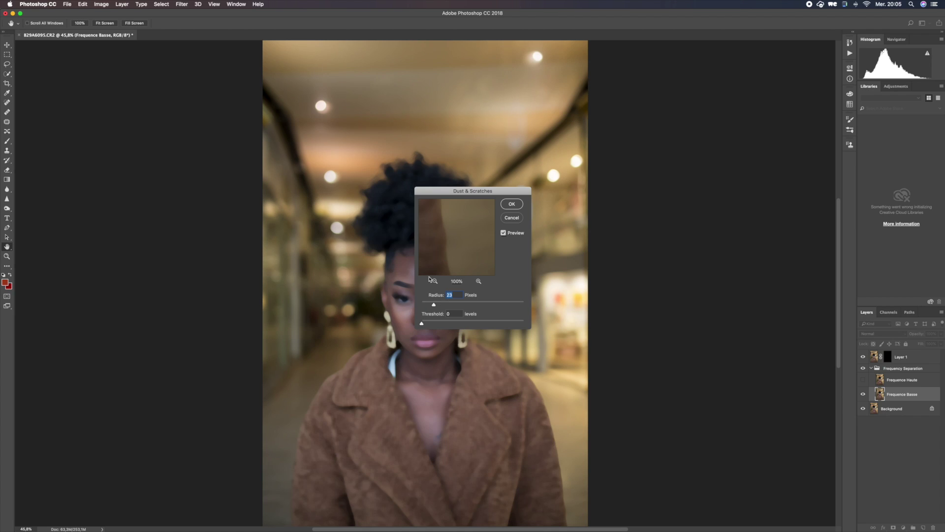
{"action": "left_click_drag", "start_coordinate": [438, 249], "coordinate": [565, 307]}
{"action": "left_click_drag", "start_coordinate": [479, 267], "coordinate": [526, 323]}
{"action": "left_click_drag", "start_coordinate": [462, 247], "coordinate": [578, 353]}
{"action": "left_click_drag", "start_coordinate": [458, 217], "coordinate": [449, 276]}
{"action": "left_click_drag", "start_coordinate": [449, 217], "coordinate": [502, 263]}
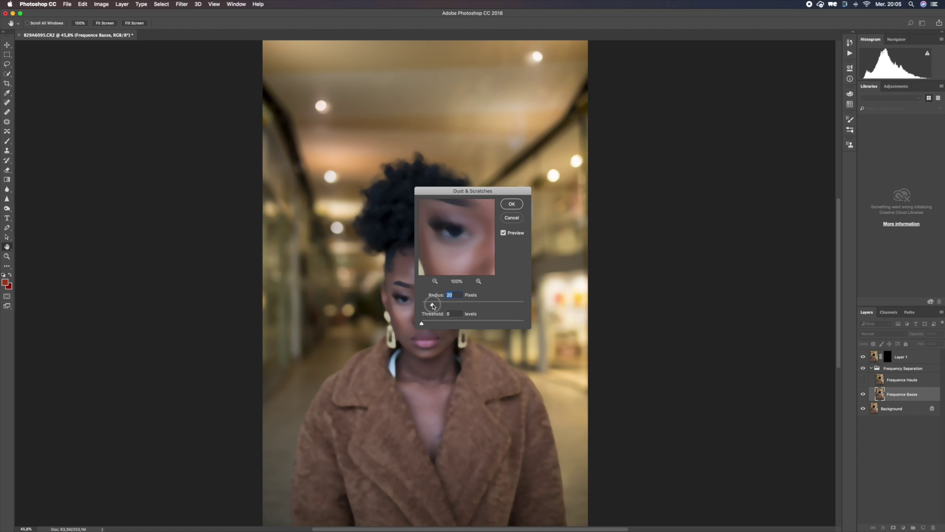
{"action": "left_click_drag", "start_coordinate": [468, 231], "coordinate": [459, 241]}
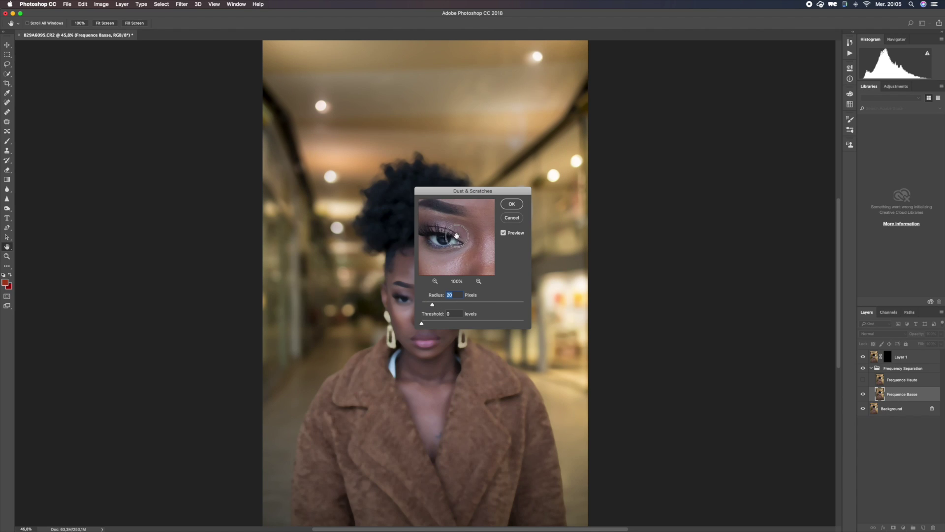
{"action": "left_click", "coordinate": [511, 205]}
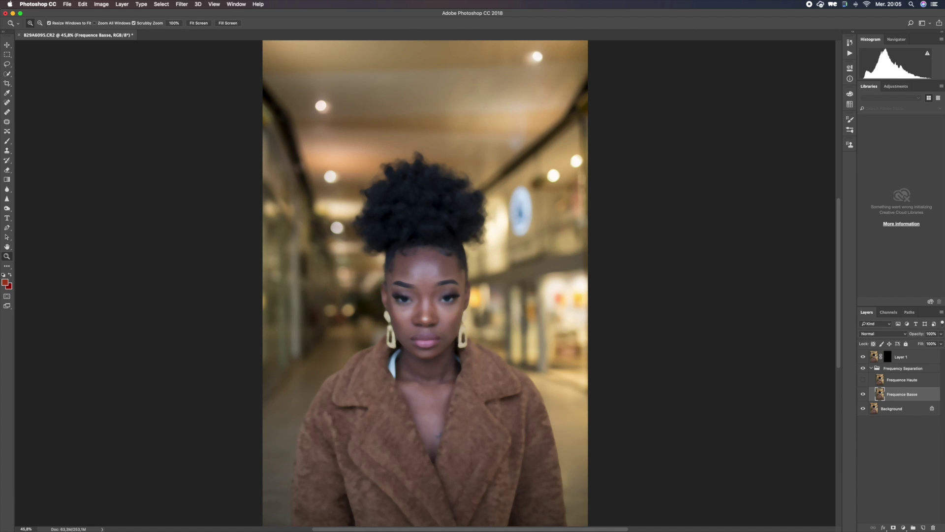
Step: Show the Frequence Haute layer and set up Apply Image on it with Frequence Basse as source layer and the RGB channel
{"action": "left_click", "coordinate": [864, 380]}
{"action": "left_click", "coordinate": [895, 380]}
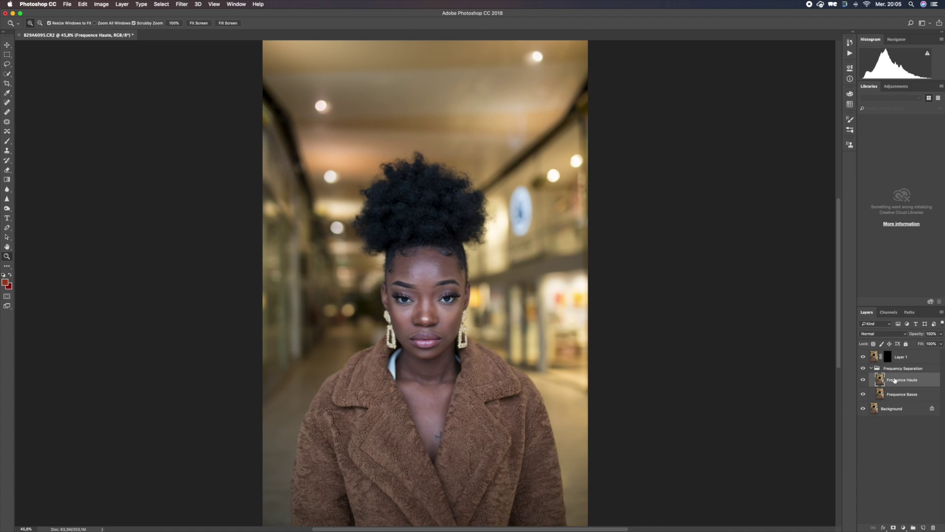
{"action": "left_click", "coordinate": [109, 4]}
{"action": "left_click", "coordinate": [129, 111]}
{"action": "left_click", "coordinate": [591, 217]}
{"action": "left_click", "coordinate": [576, 242]}
{"action": "left_click", "coordinate": [585, 226]}
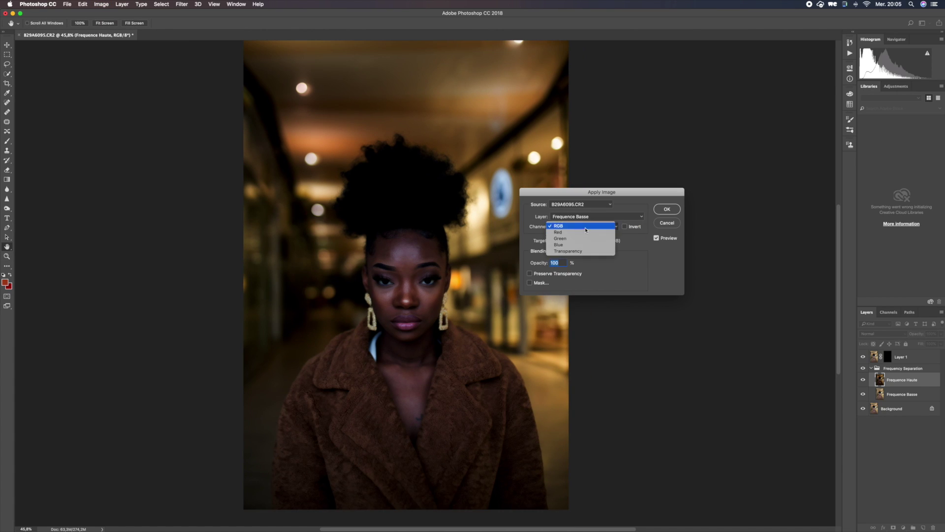
{"action": "left_click", "coordinate": [586, 227]}
Step: Apply the Frequence Basse image to Frequence Haute with Subtract blending, and set the Frequence Haute layer's blend mode to Linear Light
{"action": "left_click", "coordinate": [575, 251]}
{"action": "left_click", "coordinate": [574, 334]}
{"action": "left_click", "coordinate": [575, 251]}
{"action": "left_click", "coordinate": [575, 238]}
{"action": "left_click", "coordinate": [575, 251]}
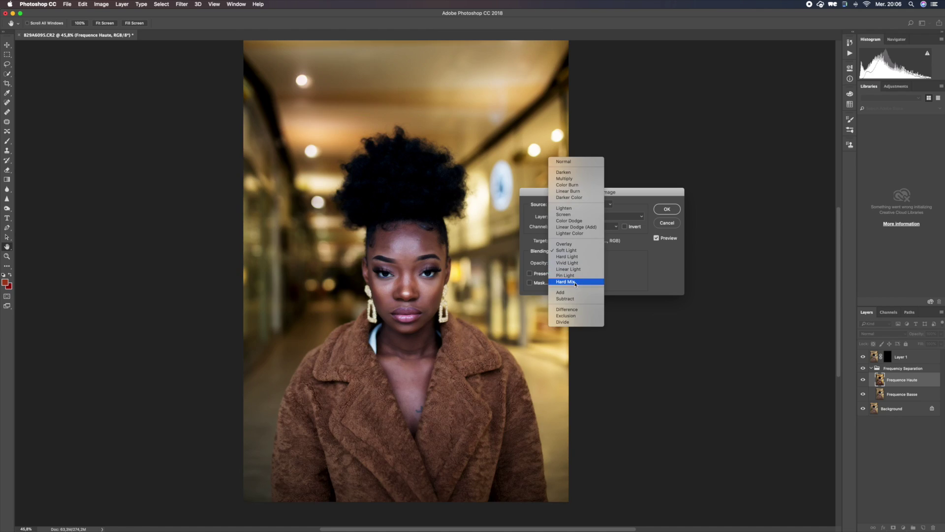
{"action": "left_click", "coordinate": [575, 281]}
{"action": "left_click", "coordinate": [575, 251]}
{"action": "left_click", "coordinate": [565, 267]}
{"action": "left_click", "coordinate": [668, 209]}
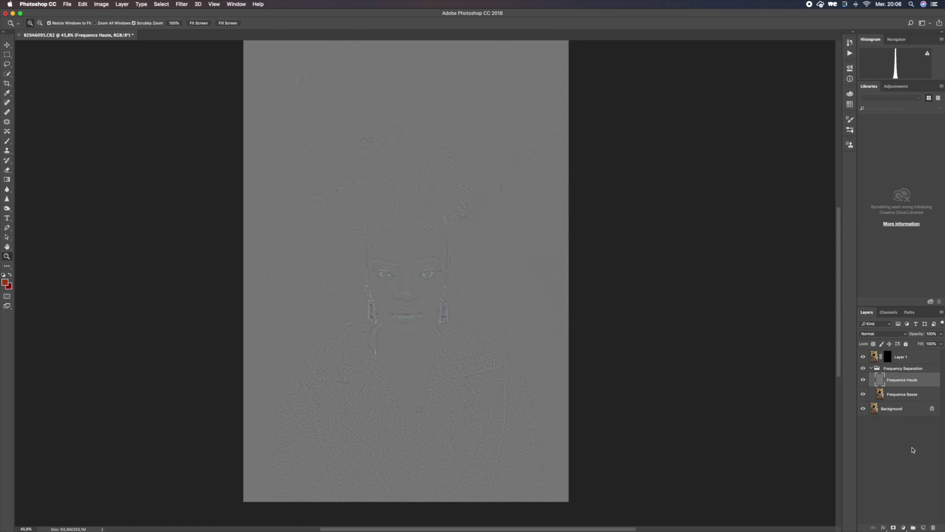
{"action": "left_click", "coordinate": [883, 333]}
{"action": "left_click", "coordinate": [881, 437]}
{"action": "left_click", "coordinate": [898, 369]}
{"action": "left_click", "coordinate": [893, 528]}
{"action": "key", "text": "super+i"}
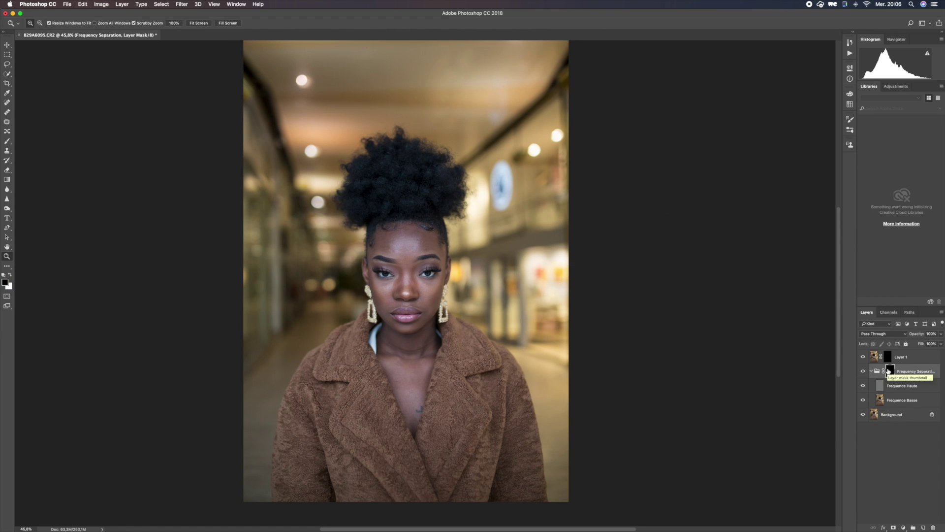
{"action": "right_click", "coordinate": [891, 371]}
{"action": "left_click", "coordinate": [890, 382]}
Step: On the Frequence Haute layer, outline the facial skin with the Lasso, covering forehead, cheeks, nose and chin while avoiding eyes and lips
{"action": "left_click", "coordinate": [890, 380]}
{"action": "key", "text": "super+1"}
{"action": "key", "text": "l"}
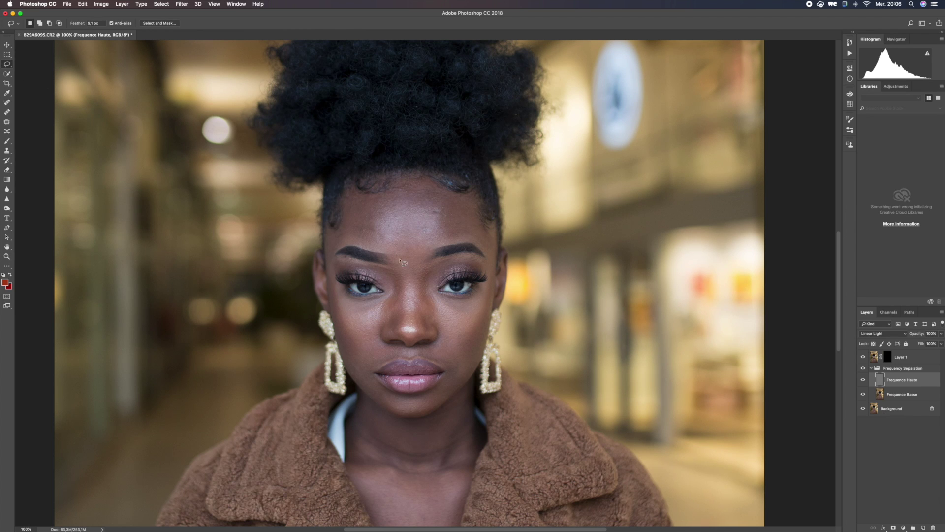
{"action": "mouse_move", "coordinate": [373, 253]}
{"action": "left_mouse_down"}
{"action": "mouse_move", "coordinate": [338, 247]}
{"action": "mouse_move", "coordinate": [336, 236]}
{"action": "mouse_move", "coordinate": [352, 209]}
{"action": "mouse_move", "coordinate": [442, 197]}
{"action": "mouse_move", "coordinate": [492, 250]}
{"action": "mouse_move", "coordinate": [465, 241]}
{"action": "mouse_move", "coordinate": [391, 258]}
{"action": "left_mouse_up"}
{"action": "mouse_move", "coordinate": [472, 301]}
{"action": "left_mouse_down"}
{"action": "mouse_move", "coordinate": [474, 355]}
{"action": "mouse_move", "coordinate": [456, 389]}
{"action": "mouse_move", "coordinate": [442, 388]}
{"action": "mouse_move", "coordinate": [442, 331]}
{"action": "mouse_move", "coordinate": [427, 294]}
{"action": "mouse_move", "coordinate": [429, 325]}
{"action": "mouse_move", "coordinate": [405, 257]}
{"action": "mouse_move", "coordinate": [434, 263]}
{"action": "mouse_move", "coordinate": [448, 324]}
{"action": "mouse_move", "coordinate": [372, 328]}
{"action": "left_mouse_up"}
{"action": "key", "text": "super+z"}
{"action": "key", "text": "super+z"}
{"action": "scroll", "coordinate": [431, 289], "scroll_direction": "right", "scroll_amount": 2}
{"action": "mouse_move", "coordinate": [321, 285]}
{"action": "left_mouse_down"}
{"action": "mouse_move", "coordinate": [370, 314]}
{"action": "mouse_move", "coordinate": [375, 345]}
{"action": "mouse_move", "coordinate": [357, 383]}
{"action": "mouse_move", "coordinate": [362, 398]}
{"action": "mouse_move", "coordinate": [332, 370]}
{"action": "mouse_move", "coordinate": [323, 286]}
{"action": "left_mouse_up"}
{"action": "mouse_move", "coordinate": [427, 297]}
{"action": "left_mouse_down"}
{"action": "mouse_move", "coordinate": [471, 310]}
{"action": "mouse_move", "coordinate": [461, 358]}
{"action": "mouse_move", "coordinate": [425, 398]}
{"action": "mouse_move", "coordinate": [381, 414]}
{"action": "mouse_move", "coordinate": [434, 370]}
{"action": "mouse_move", "coordinate": [418, 295]}
{"action": "left_mouse_up"}
{"action": "mouse_move", "coordinate": [401, 257]}
{"action": "left_mouse_down"}
{"action": "mouse_move", "coordinate": [412, 284]}
{"action": "mouse_move", "coordinate": [377, 285]}
{"action": "left_mouse_up"}
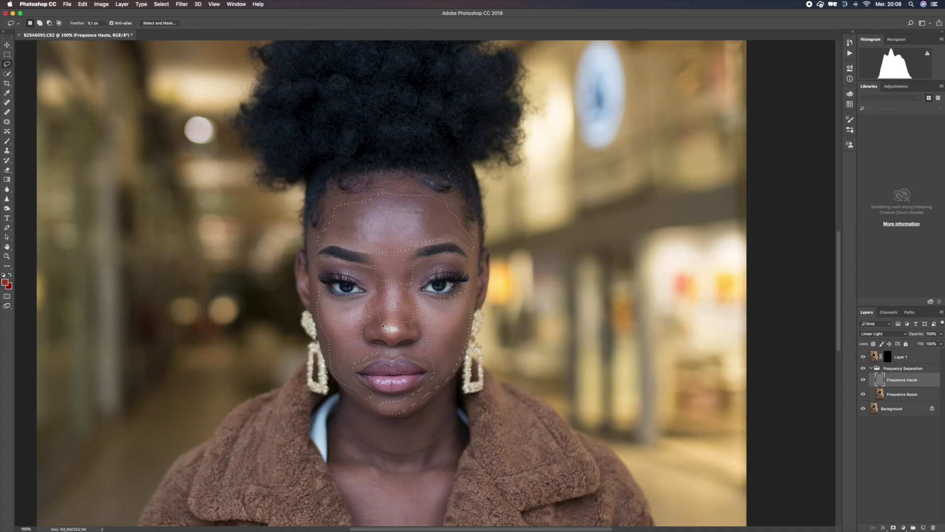
{"action": "scroll", "coordinate": [405, 291], "scroll_direction": "down", "scroll_amount": 5}
{"action": "scroll", "coordinate": [405, 291], "scroll_direction": "up", "scroll_amount": 4}
{"action": "left_click", "coordinate": [181, 4]}
{"action": "mouse_move", "coordinate": [247, 93]}
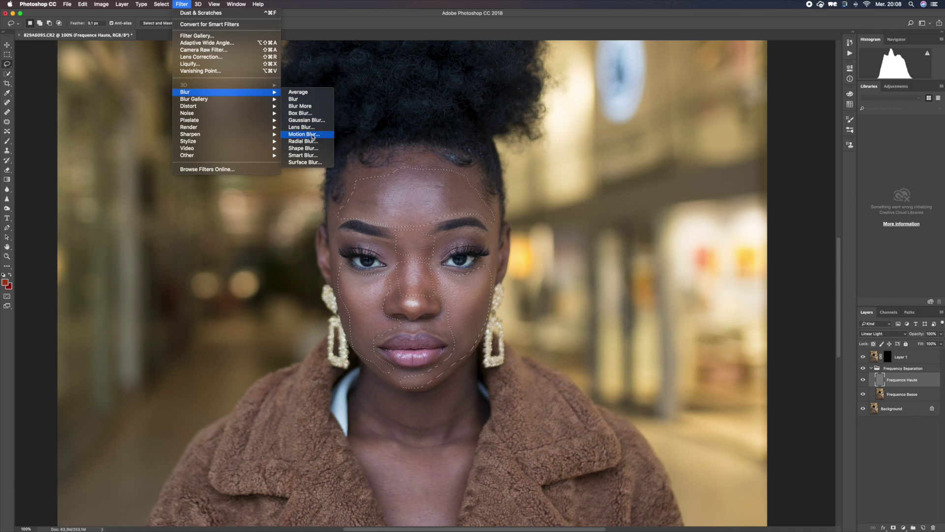
{"action": "left_click", "coordinate": [310, 121]}
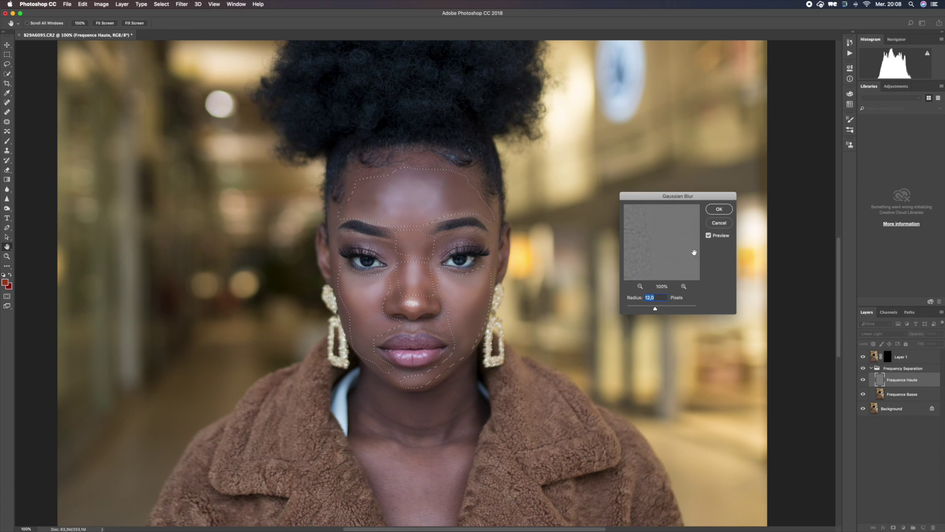
{"action": "left_click", "coordinate": [723, 224]}
Step: Apply Gaussian Blur with a 20 pixel radius to the selected facial skin on Frequence Basse, and clear the selection
{"action": "left_click", "coordinate": [898, 397]}
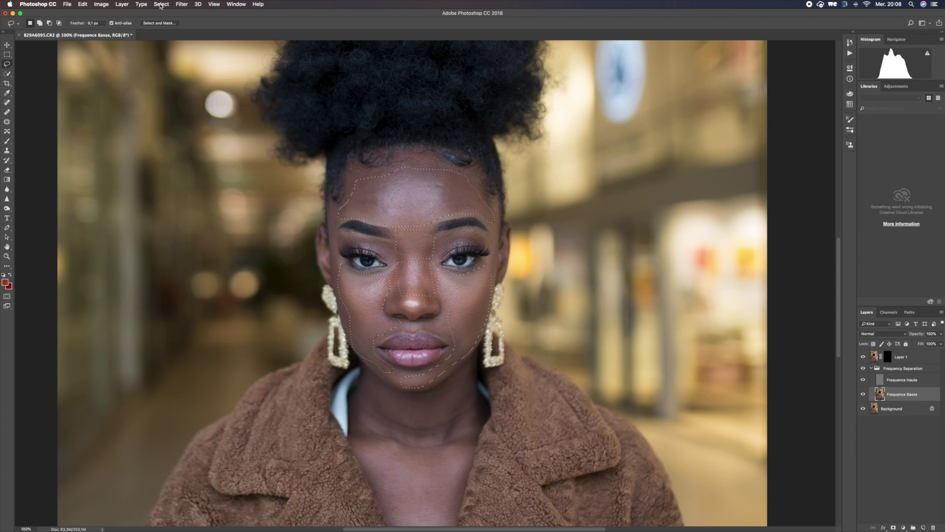
{"action": "left_click", "coordinate": [182, 4]}
{"action": "mouse_move", "coordinate": [226, 93]}
{"action": "left_click", "coordinate": [305, 121]}
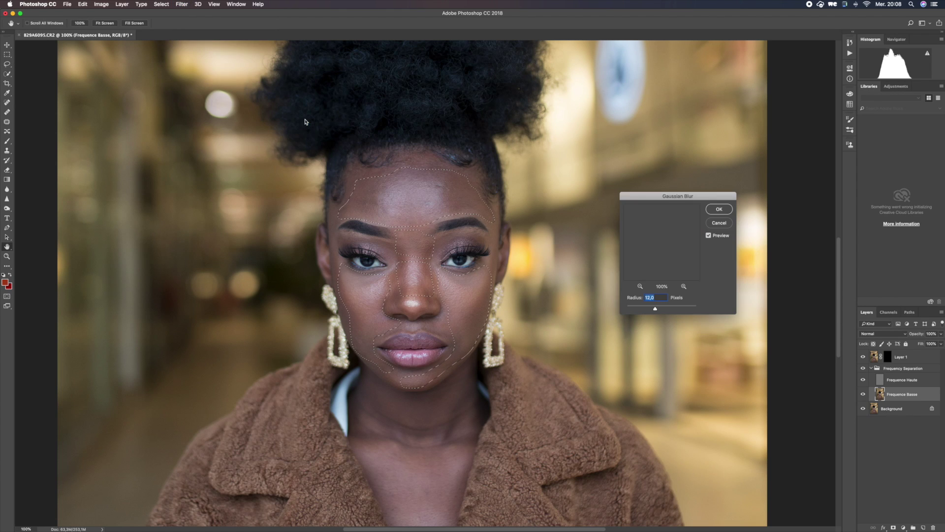
{"action": "mouse_move", "coordinate": [657, 308]}
{"action": "left_mouse_down"}
{"action": "mouse_move", "coordinate": [681, 309]}
{"action": "mouse_move", "coordinate": [622, 314]}
{"action": "mouse_move", "coordinate": [658, 309]}
{"action": "left_mouse_up"}
{"action": "type", "text": "20"}
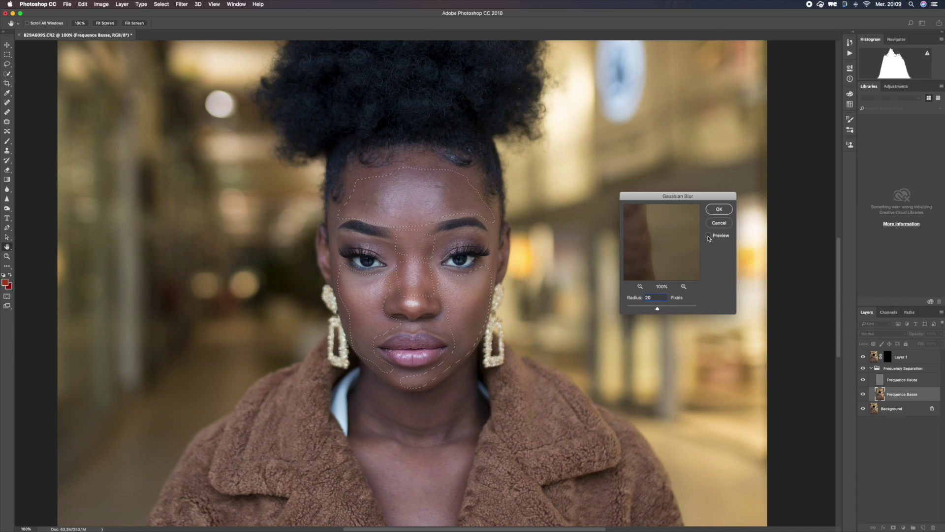
{"action": "key", "text": "Return"}
{"action": "key", "text": "super+d"}
Step: Lasso the chest and neck skin on Frequence Basse and apply Gaussian Blur with a 15 pixel radius
{"action": "scroll", "coordinate": [425, 399], "scroll_direction": "down", "scroll_amount": 5}
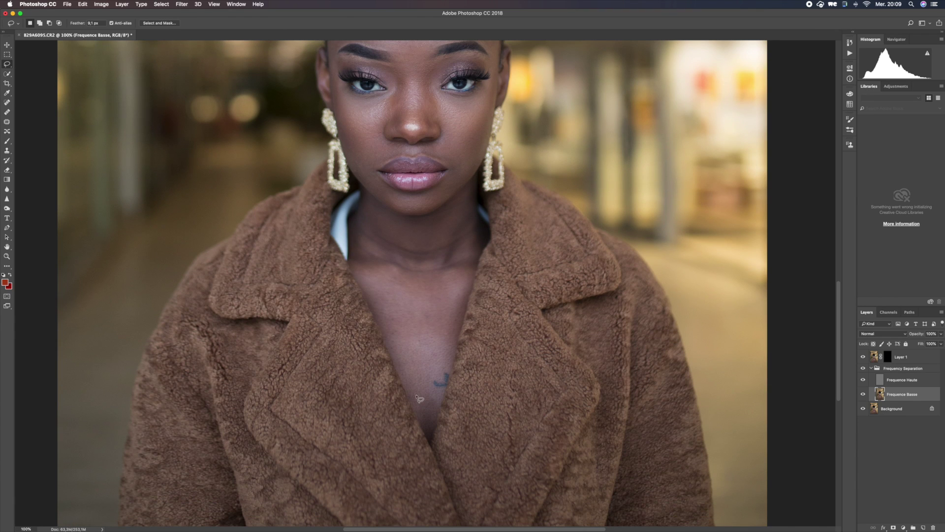
{"action": "mouse_move", "coordinate": [404, 361]}
{"action": "left_mouse_down"}
{"action": "mouse_move", "coordinate": [376, 270]}
{"action": "mouse_move", "coordinate": [464, 276]}
{"action": "mouse_move", "coordinate": [450, 352]}
{"action": "mouse_move", "coordinate": [426, 376]}
{"action": "mouse_move", "coordinate": [423, 415]}
{"action": "left_mouse_up"}
{"action": "mouse_move", "coordinate": [367, 197]}
{"action": "left_mouse_down"}
{"action": "mouse_move", "coordinate": [406, 217]}
{"action": "mouse_move", "coordinate": [464, 201]}
{"action": "mouse_move", "coordinate": [470, 252]}
{"action": "mouse_move", "coordinate": [418, 266]}
{"action": "mouse_move", "coordinate": [376, 260]}
{"action": "mouse_move", "coordinate": [360, 245]}
{"action": "mouse_move", "coordinate": [364, 198]}
{"action": "left_mouse_up"}
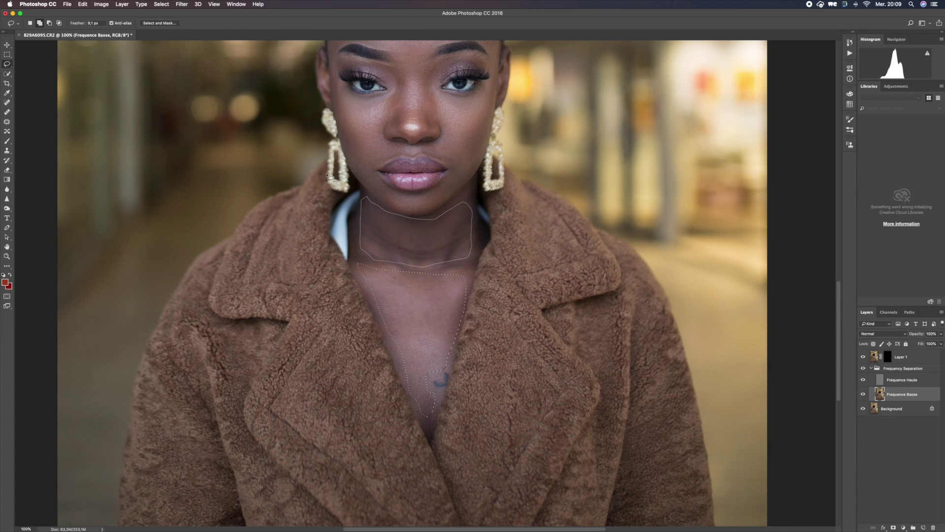
{"action": "left_click", "coordinate": [182, 4]}
{"action": "mouse_move", "coordinate": [249, 92]}
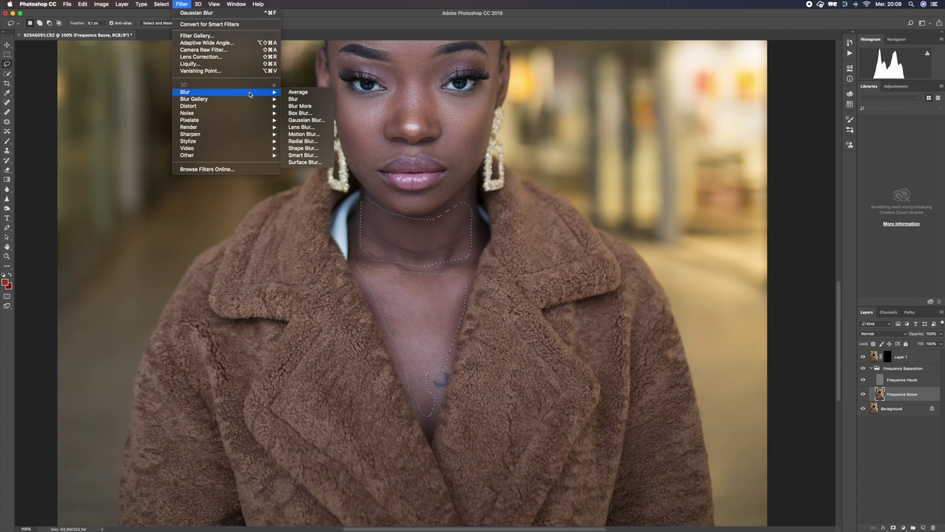
{"action": "left_click", "coordinate": [302, 122]}
{"action": "type", "text": "15"}
Step: Paint sampled skin tones over uneven chest, neck and chin areas on a new layer above Frequence Basse, adjusting the brush size
{"action": "key", "text": "ctrl+j"}
{"action": "key", "text": "b"}
{"action": "left_click", "coordinate": [10, 274]}
{"action": "left_click_drag", "start_coordinate": [430, 315], "coordinate": [413, 274]}
{"action": "left_click", "coordinate": [426, 290], "text": "alt"}
{"action": "left_click_drag", "start_coordinate": [427, 306], "coordinate": [454, 306]}
{"action": "scroll", "coordinate": [447, 281], "scroll_direction": "up", "scroll_amount": 5}
{"action": "left_click", "coordinate": [389, 393], "text": "alt"}
{"action": "right_click", "coordinate": [427, 376]}
{"action": "left_click", "coordinate": [486, 394]}
{"action": "left_click", "coordinate": [446, 359]}
{"action": "left_click_drag", "start_coordinate": [416, 436], "coordinate": [433, 433]}
{"action": "right_click", "coordinate": [422, 428]}
{"action": "key", "text": "Escape"}
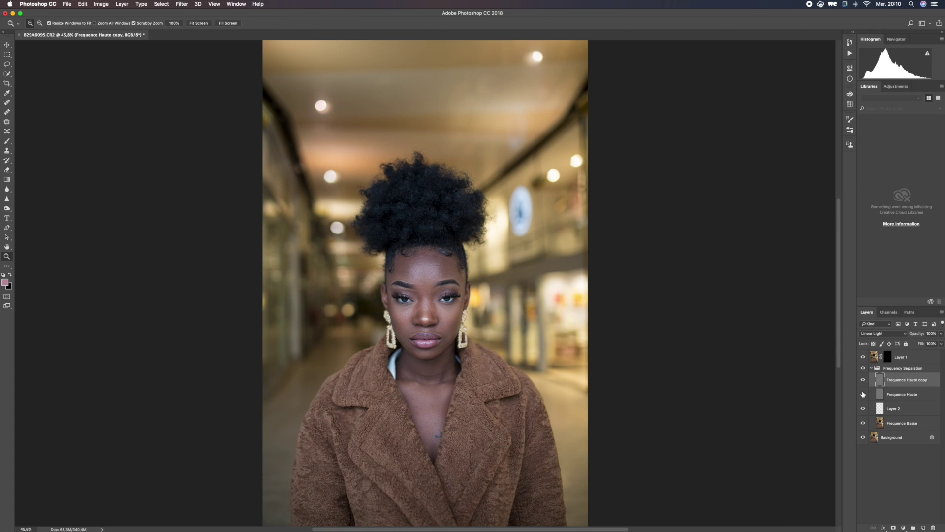
Step: Add an inverted layer mask to the Frequence Haute copy and paint white on it over the face at 25% brush opacity
{"action": "left_click", "coordinate": [893, 527]}
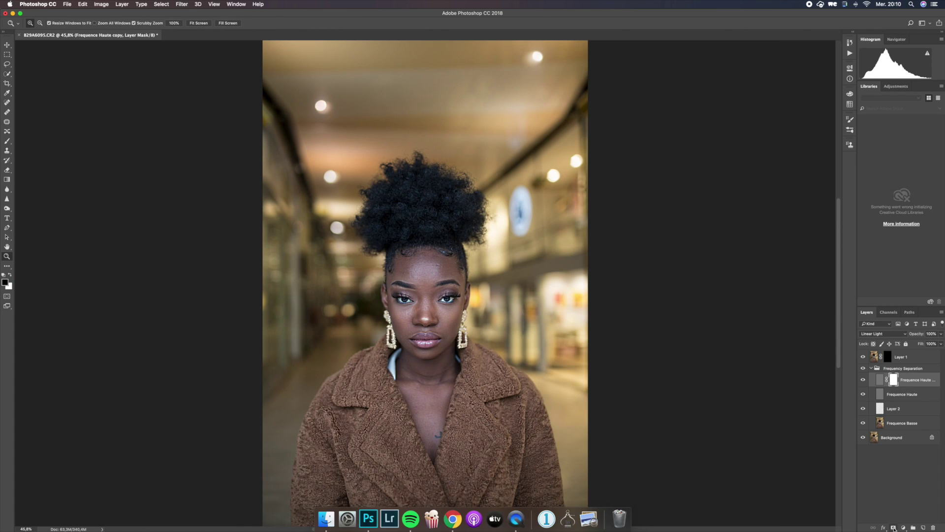
{"action": "key", "text": "super+i"}
{"action": "key", "text": "b"}
{"action": "key", "text": "x"}
{"action": "scroll", "coordinate": [183, 23], "scroll_direction": "right", "scroll_amount": 5}
{"action": "left_click", "coordinate": [144, 23]}
{"action": "type", "text": "25"}
{"action": "left_click", "coordinate": [301, 294], "text": "super"}
{"action": "right_click", "coordinate": [265, 304]}
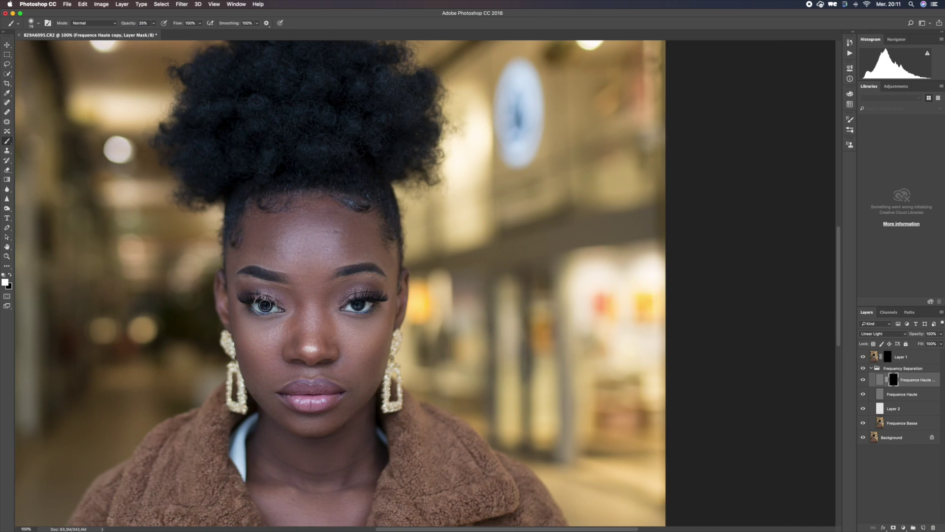
{"action": "right_click", "coordinate": [316, 340]}
{"action": "left_click_drag", "start_coordinate": [363, 355], "coordinate": [361, 355]}
{"action": "left_click_drag", "start_coordinate": [312, 309], "coordinate": [305, 334]}
Step: Create a group named "Niveaux" above the Frequency Separation group, with a Levels adjustment layer inside it
{"action": "left_click", "coordinate": [871, 369]}
{"action": "left_click", "coordinate": [913, 527]}
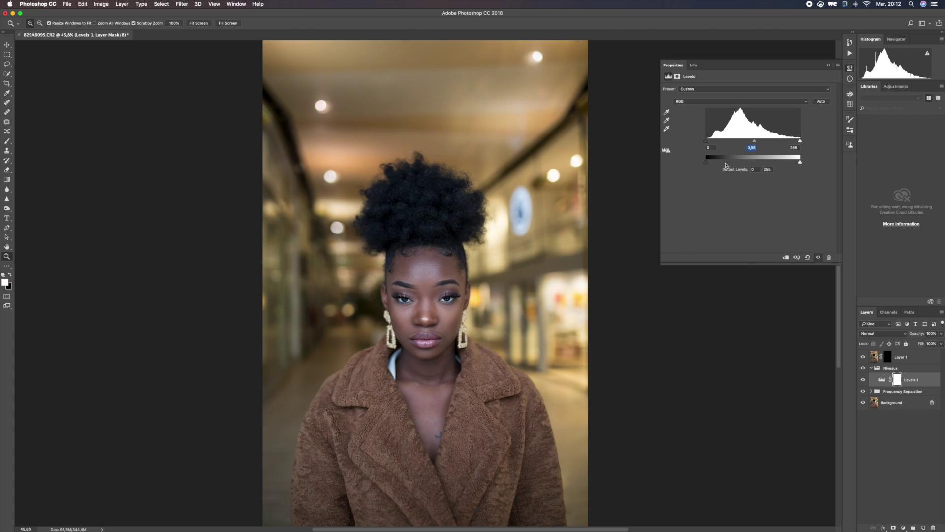
Step: Create a group named "Dodge & Burn" above the Niveaux group
{"action": "left_click", "coordinate": [871, 368]}
{"action": "left_click", "coordinate": [914, 527]}
{"action": "double_click", "coordinate": [892, 368]}
{"action": "type", "text": "Dodge & Burn"}
{"action": "key", "text": "Return"}
{"action": "left_click", "coordinate": [904, 528]}
{"action": "left_click", "coordinate": [897, 422]}
{"action": "key", "text": "super+z"}
Step: Add a layer named "Dodge" in Soft Light mode filled with neutral gray inside the Dodge & Burn group
{"action": "left_click", "coordinate": [924, 528], "text": "alt"}
{"action": "left_click", "coordinate": [440, 273]}
{"action": "left_click", "coordinate": [439, 367]}
{"action": "left_click", "coordinate": [419, 284]}
{"action": "type", "text": "Dodge"}
{"action": "key", "text": "Return"}
Step: Duplicate the Dodge layer and name the copy "Burn"
{"action": "key", "text": "super+j"}
{"action": "double_click", "coordinate": [897, 380]}
{"action": "type", "text": "Burn"}
{"action": "key", "text": "Return"}
Step: Add a Black & White adjustment layer above Layer 1, and make the Dodge layer active for brushing
{"action": "key", "text": "b"}
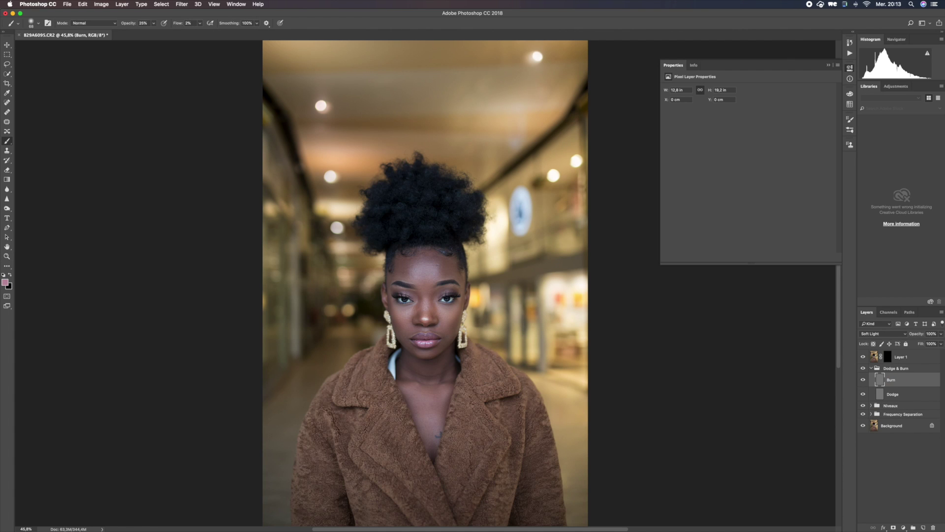
{"action": "left_click", "coordinate": [7, 256]}
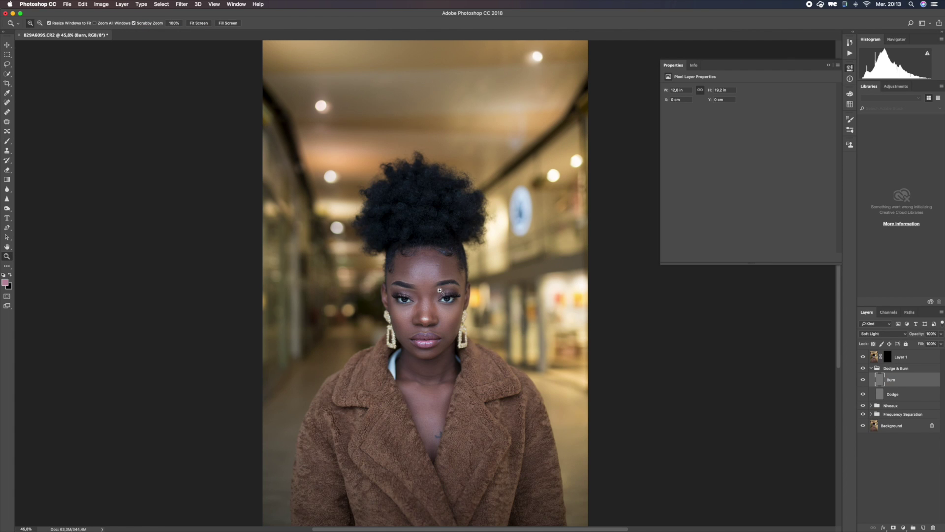
{"action": "left_click", "coordinate": [439, 305]}
{"action": "left_click", "coordinate": [439, 305]}
{"action": "scroll", "coordinate": [439, 306], "scroll_direction": "down", "scroll_amount": 5}
{"action": "left_click", "coordinate": [911, 357]}
{"action": "left_click", "coordinate": [903, 528]}
{"action": "left_click", "coordinate": [902, 459]}
{"action": "left_click", "coordinate": [883, 407]}
{"action": "key", "text": "b"}
Step: Try brushing over the nose, neck and chest on the Dodge layer with a resized soft brush at 2% flow
{"action": "right_click", "coordinate": [465, 173]}
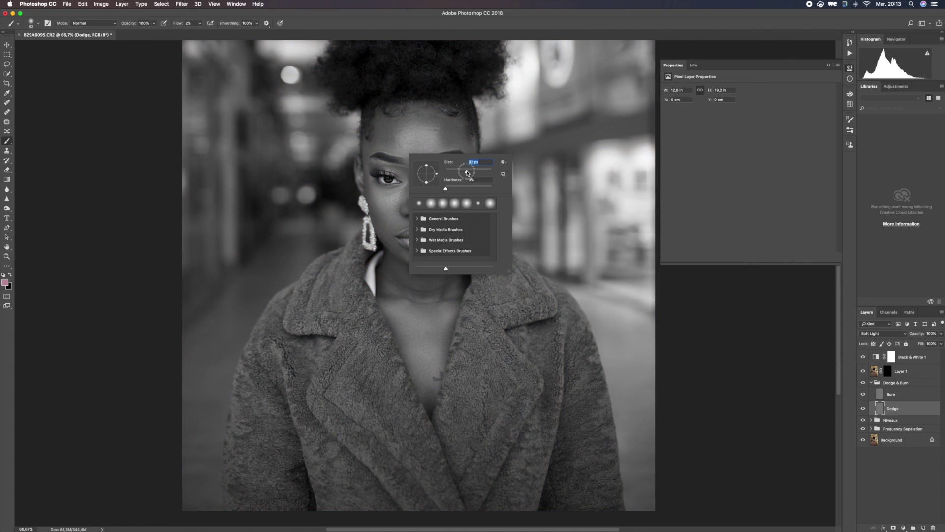
{"action": "left_click", "coordinate": [419, 191]}
{"action": "right_click", "coordinate": [421, 186]}
{"action": "left_click_drag", "start_coordinate": [495, 205], "coordinate": [487, 205]}
{"action": "left_click", "coordinate": [418, 190]}
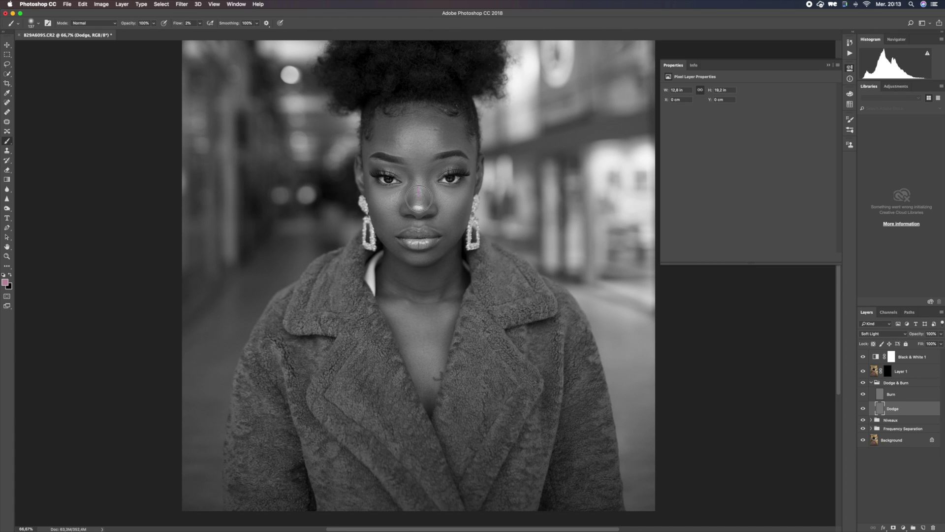
{"action": "left_click_drag", "start_coordinate": [446, 311], "coordinate": [425, 298]}
{"action": "right_click", "coordinate": [406, 302]}
{"action": "left_click_drag", "start_coordinate": [471, 320], "coordinate": [474, 320]}
{"action": "left_click_drag", "start_coordinate": [435, 375], "coordinate": [416, 367]}
Step: Revert the Dodge layer's brush strokes through the history and set the painting colors to white over black
{"action": "key", "text": "d"}
{"action": "left_click", "coordinate": [850, 43]}
{"action": "scroll", "coordinate": [762, 71], "scroll_direction": "up", "scroll_amount": 15}
{"action": "left_click", "coordinate": [762, 74]}
{"action": "left_click", "coordinate": [849, 43]}
{"action": "key", "text": "x"}
Step: Lighten the forehead and nose on the Dodge layer with a soft white brush at 2% flow, resizing it between areas
{"action": "right_click", "coordinate": [409, 138]}
{"action": "left_click_drag", "start_coordinate": [478, 155], "coordinate": [479, 155]}
{"action": "left_click", "coordinate": [428, 136]}
{"action": "right_click", "coordinate": [420, 243]}
{"action": "left_click_drag", "start_coordinate": [490, 262], "coordinate": [487, 262]}
{"action": "left_click", "coordinate": [410, 204]}
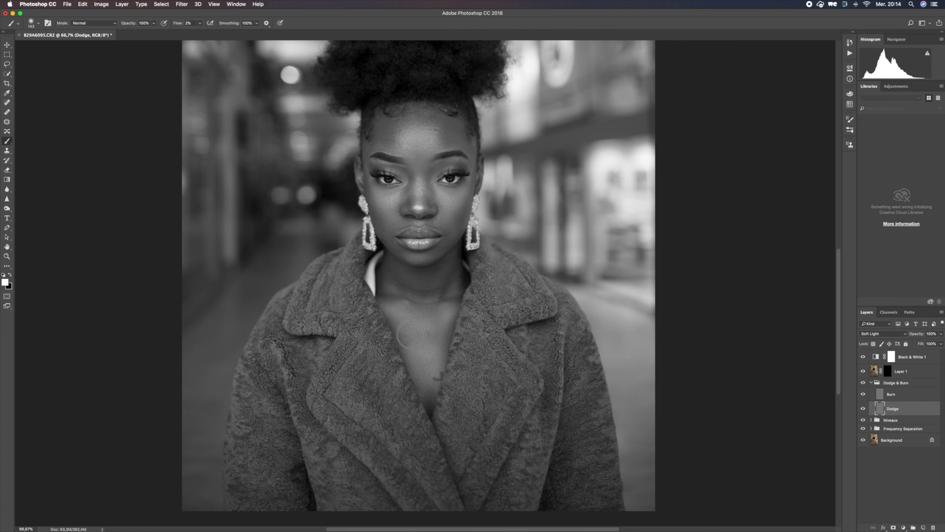
Step: Darken the forehead and lower face on the Burn layer with a soft black brush at 2% flow, resizing it between areas
{"action": "scroll", "coordinate": [418, 276], "scroll_direction": "right", "scroll_amount": 1}
{"action": "scroll", "coordinate": [418, 276], "scroll_direction": "up", "scroll_amount": 2}
{"action": "left_click", "coordinate": [891, 394]}
{"action": "key", "text": "x"}
{"action": "right_click", "coordinate": [369, 180]}
{"action": "left_click_drag", "start_coordinate": [437, 196], "coordinate": [441, 197]}
{"action": "left_click", "coordinate": [410, 170]}
{"action": "left_click", "coordinate": [411, 172], "text": "super"}
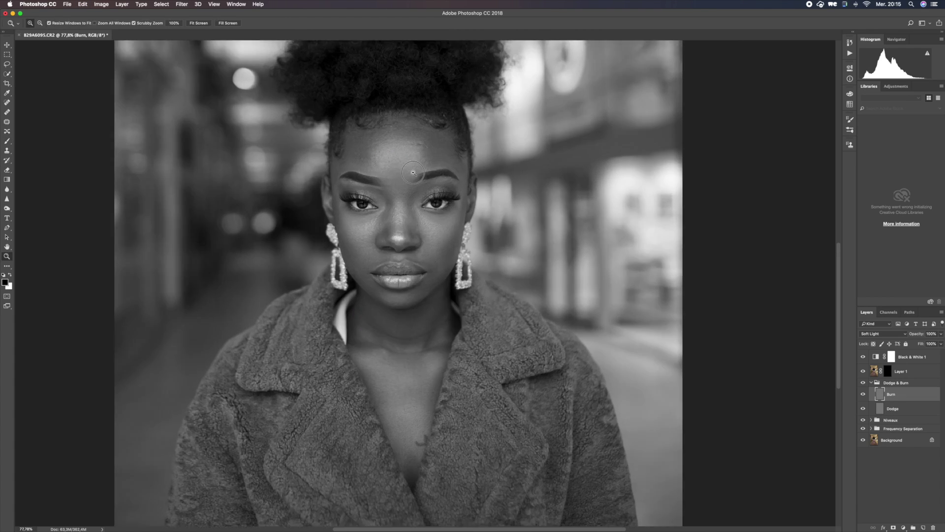
{"action": "right_click", "coordinate": [459, 265]}
{"action": "left_click_drag", "start_coordinate": [525, 273], "coordinate": [527, 273]}
{"action": "left_click", "coordinate": [434, 300]}
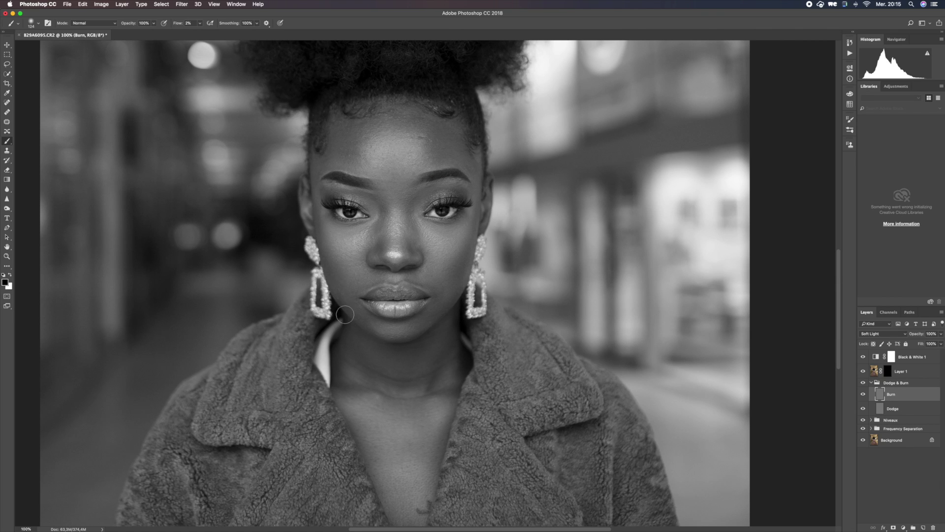
{"action": "scroll", "coordinate": [370, 485], "scroll_direction": "up", "scroll_amount": 4}
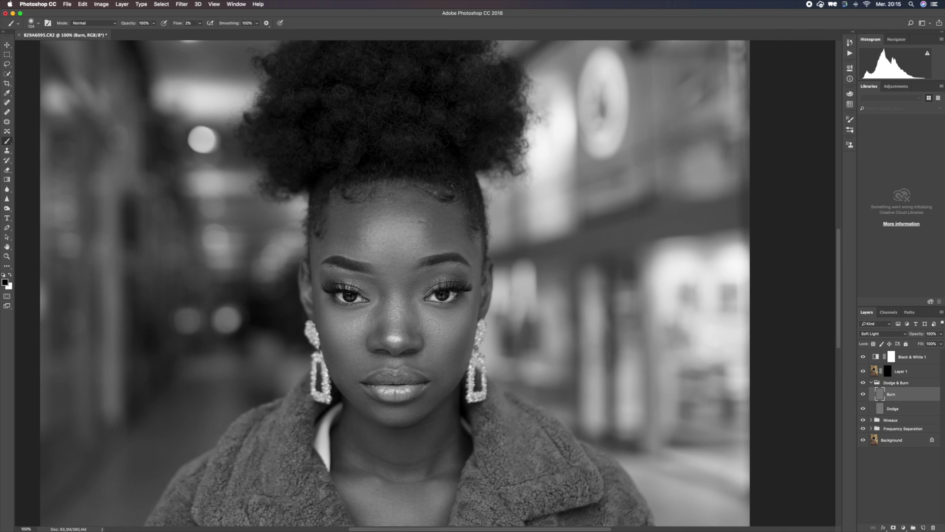
{"action": "key", "text": "super+space"}
{"action": "left_click_drag", "start_coordinate": [450, 300], "coordinate": [389, 301]}
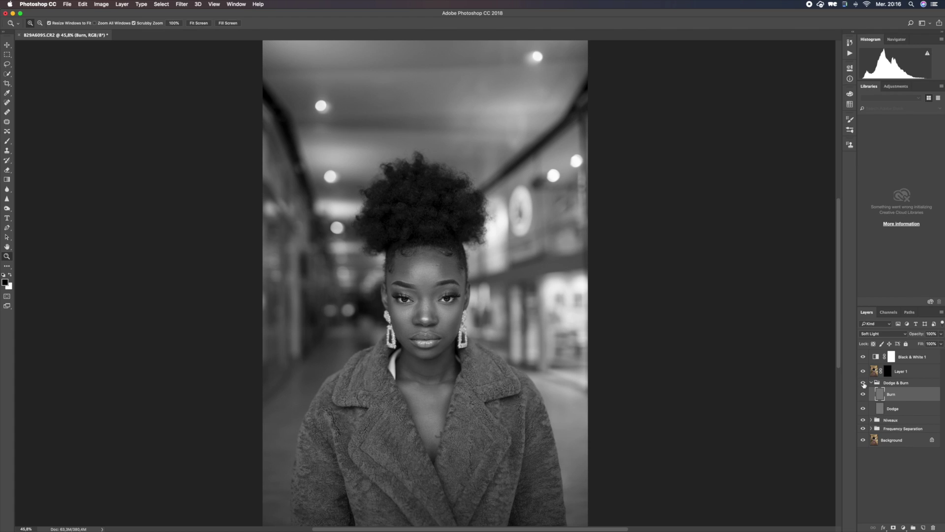
Step: Add a layer named "Max DB" in Soft Light mode filled with neutral gray above the Burn layer
{"action": "left_click", "coordinate": [923, 528], "text": "alt"}
{"action": "type", "text": "Max DB"}
{"action": "left_click", "coordinate": [441, 274]}
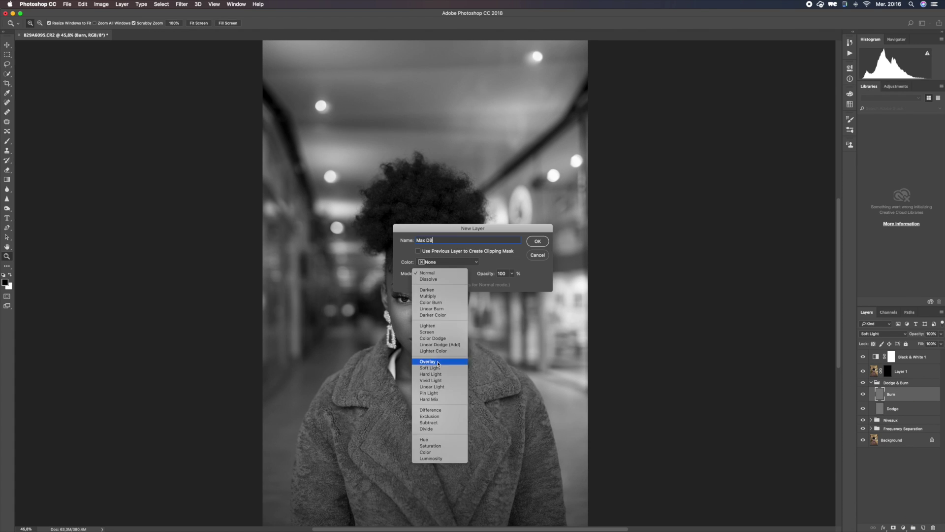
{"action": "left_click", "coordinate": [433, 368]}
{"action": "left_click", "coordinate": [418, 284]}
{"action": "left_click", "coordinate": [538, 242]}
{"action": "scroll", "coordinate": [701, 333], "scroll_direction": "left", "scroll_amount": 1}
{"action": "key", "text": "b"}
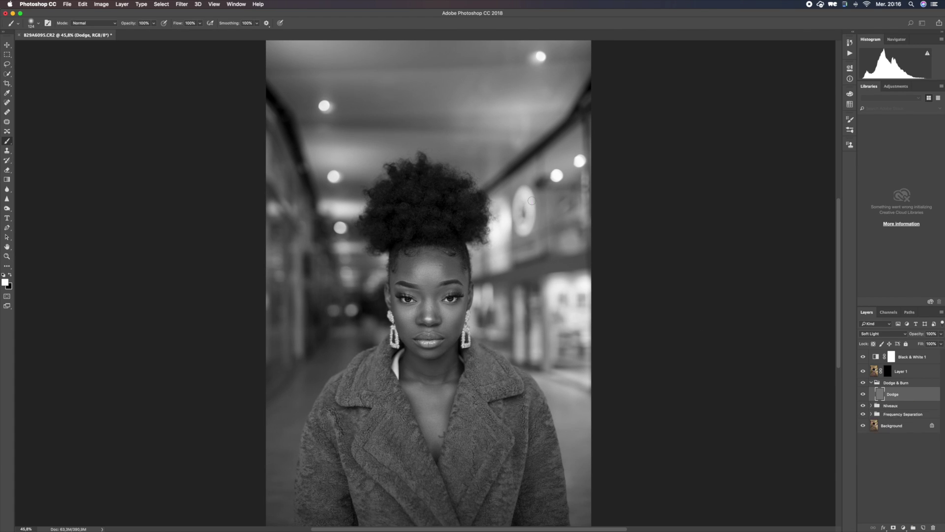
{"action": "key", "text": "BackSpace"}
{"action": "scroll", "coordinate": [707, 71], "scroll_direction": "down", "scroll_amount": 1}
{"action": "left_click", "coordinate": [849, 43]}
{"action": "left_click", "coordinate": [785, 97]}
{"action": "left_click", "coordinate": [768, 104]}
{"action": "left_click", "coordinate": [849, 43]}
Step: Dodge and burn the blurred background beside the subject on the Max DB layer with a resized soft brush at 10% flow
{"action": "key", "text": "shift+1"}
{"action": "key", "text": "shift+5"}
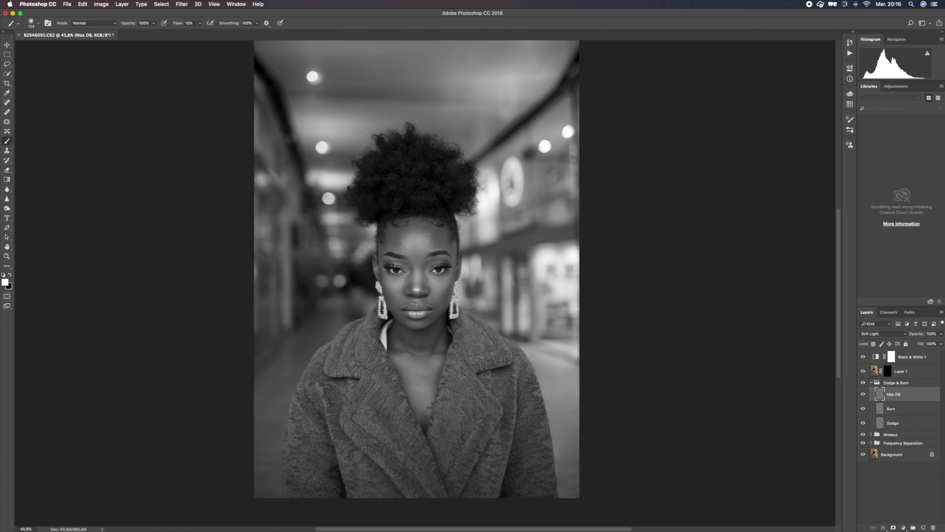
{"action": "scroll", "coordinate": [361, 136], "scroll_direction": "down", "scroll_amount": 1}
{"action": "right_click", "coordinate": [510, 154]}
{"action": "left_click_drag", "start_coordinate": [590, 183], "coordinate": [594, 183]}
{"action": "left_click", "coordinate": [507, 186]}
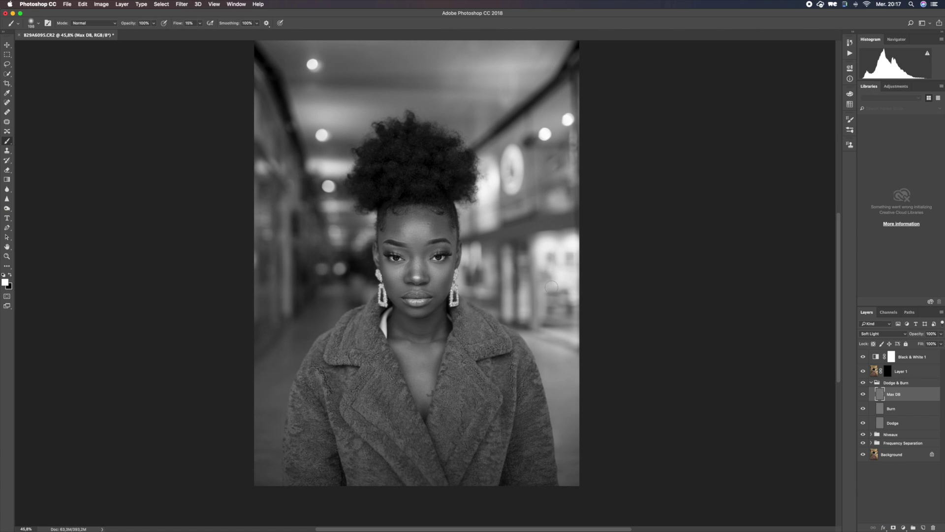
{"action": "left_click", "coordinate": [362, 241]}
{"action": "left_click", "coordinate": [340, 268]}
{"action": "left_click", "coordinate": [320, 269]}
{"action": "left_click", "coordinate": [289, 183]}
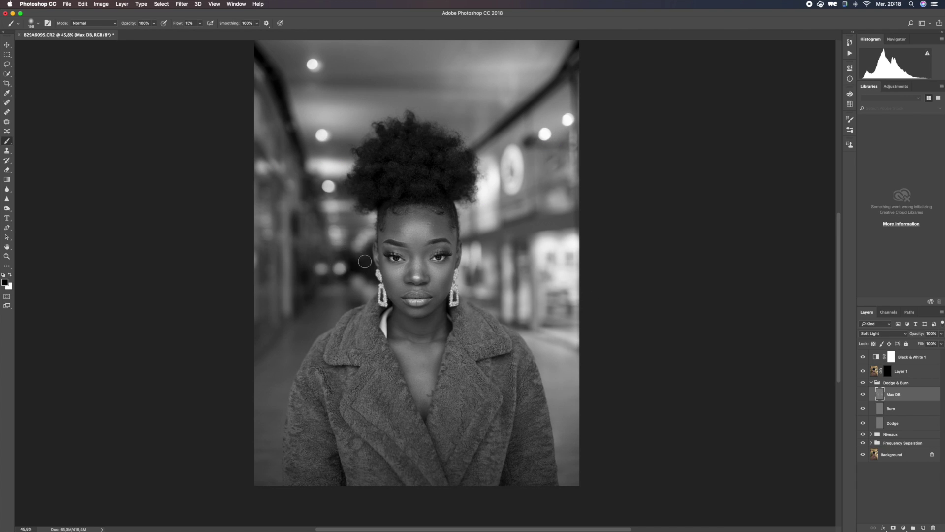
Step: Brighten the iris of the first eye on the Max DB layer with a small white brush at reduced flow
{"action": "left_click", "coordinate": [422, 272], "text": "super"}
{"action": "key", "text": "x"}
{"action": "right_click", "coordinate": [306, 207]}
{"action": "left_click", "coordinate": [360, 220]}
{"action": "left_click_drag", "start_coordinate": [181, 24], "coordinate": [177, 24]}
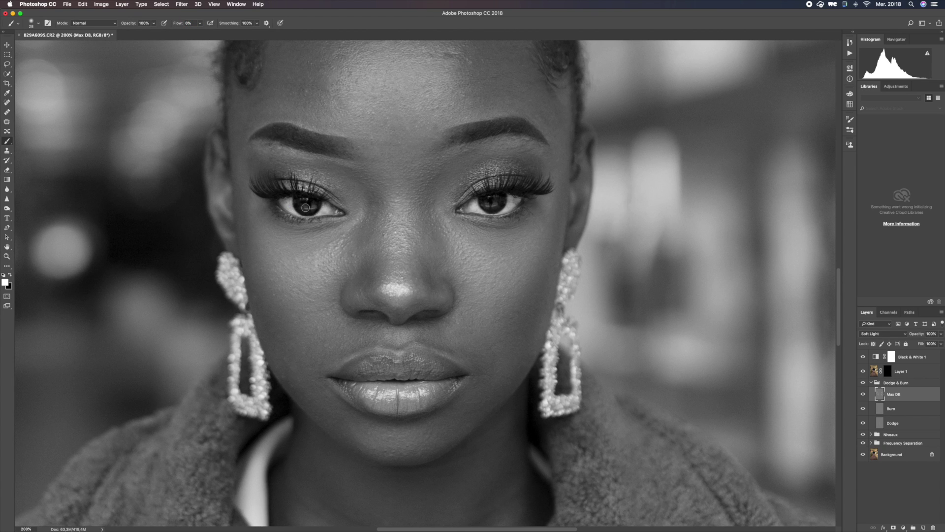
{"action": "scroll", "coordinate": [306, 208], "scroll_direction": "up", "scroll_amount": 3}
{"action": "right_click", "coordinate": [306, 207]}
{"action": "left_click", "coordinate": [356, 221]}
{"action": "left_click", "coordinate": [303, 205]}
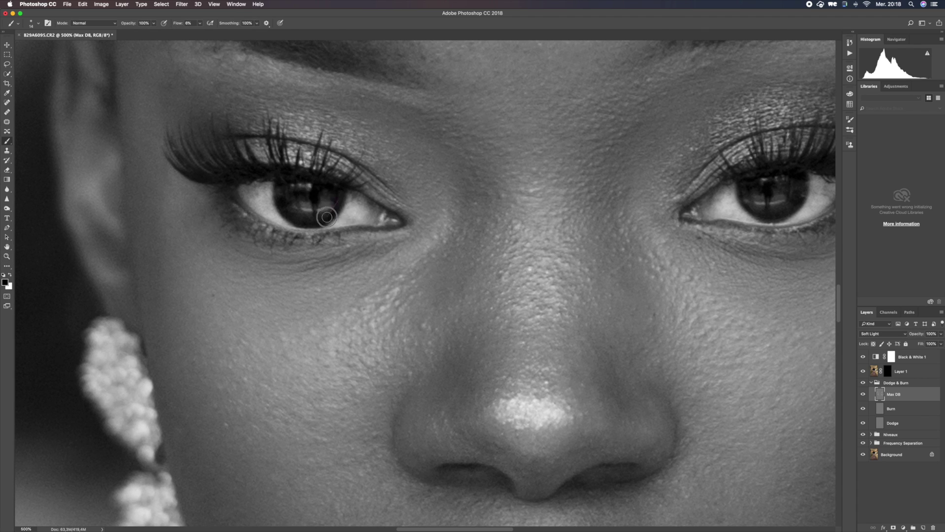
Step: Paint light into the first eyelid and the other eye on the Max DB layer, resizing the brush for each area
{"action": "right_click", "coordinate": [276, 149]}
{"action": "left_click", "coordinate": [318, 167]}
{"action": "left_click", "coordinate": [302, 148]}
{"action": "scroll", "coordinate": [631, 193], "scroll_direction": "right", "scroll_amount": 10}
{"action": "right_click", "coordinate": [188, 196]}
{"action": "left_click", "coordinate": [230, 215]}
{"action": "left_click", "coordinate": [187, 197]}
{"action": "mouse_move", "coordinate": [198, 212]}
{"action": "left_mouse_down"}
{"action": "mouse_move", "coordinate": [190, 207]}
{"action": "mouse_move", "coordinate": [216, 199]}
{"action": "left_mouse_up"}
Step: Shape facial details on the Max DB layer with alternating black and white brush strokes, and set the brush flow to 14%
{"action": "key", "text": "x"}
{"action": "left_click_drag", "start_coordinate": [485, 361], "coordinate": [374, 315]}
{"action": "key", "text": "x"}
{"action": "key", "text": "x"}
{"action": "right_click", "coordinate": [343, 171]}
{"action": "left_click", "coordinate": [392, 190]}
{"action": "left_click", "coordinate": [340, 172]}
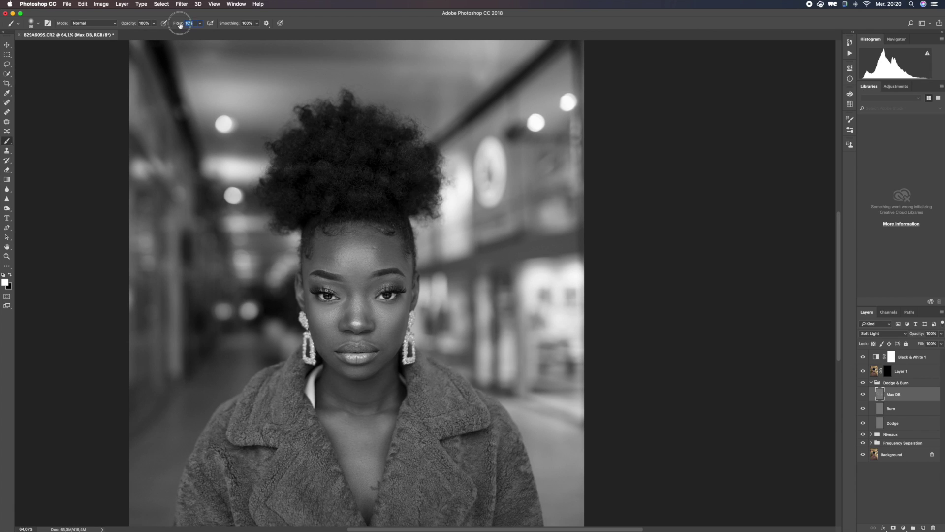
{"action": "type", "text": "14"}
Step: Collapse the Dodge & Burn group and save the document as a PSD file
{"action": "scroll", "coordinate": [413, 301], "scroll_direction": "down", "scroll_amount": 2}
{"action": "left_click", "coordinate": [872, 383]}
{"action": "key", "text": "super+s"}
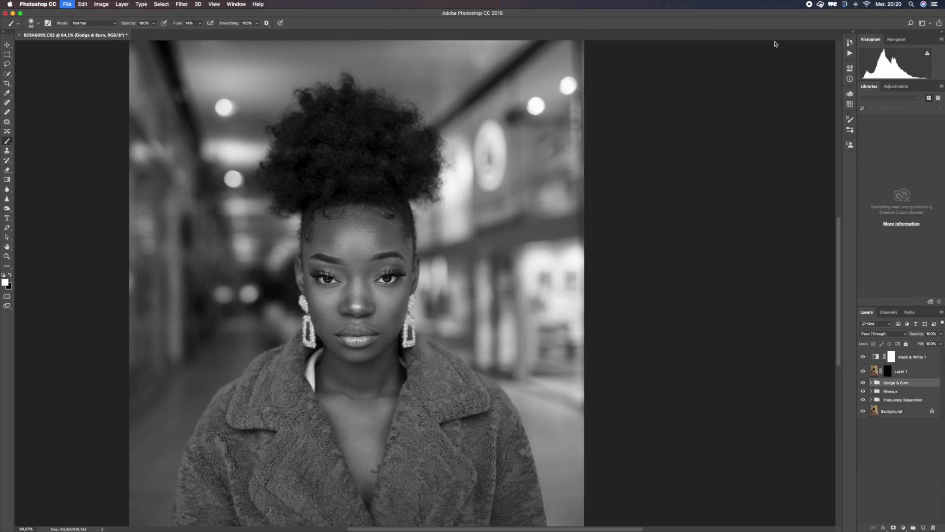
{"action": "left_click", "coordinate": [616, 270]}
Step: Add a group named "Contraste" above the Dodge & Burn group
{"action": "left_click", "coordinate": [913, 527]}
{"action": "double_click", "coordinate": [891, 383]}
{"action": "type", "text": "Contraste"}
{"action": "mouse_move", "coordinate": [934, 4]}
{"action": "key", "text": "Return"}
Step: Hide the Black & White layer and add a Brightness/Contrast adjustment with contrast 6 in the Contraste group
{"action": "key", "text": "z"}
{"action": "right_click", "coordinate": [341, 281]}
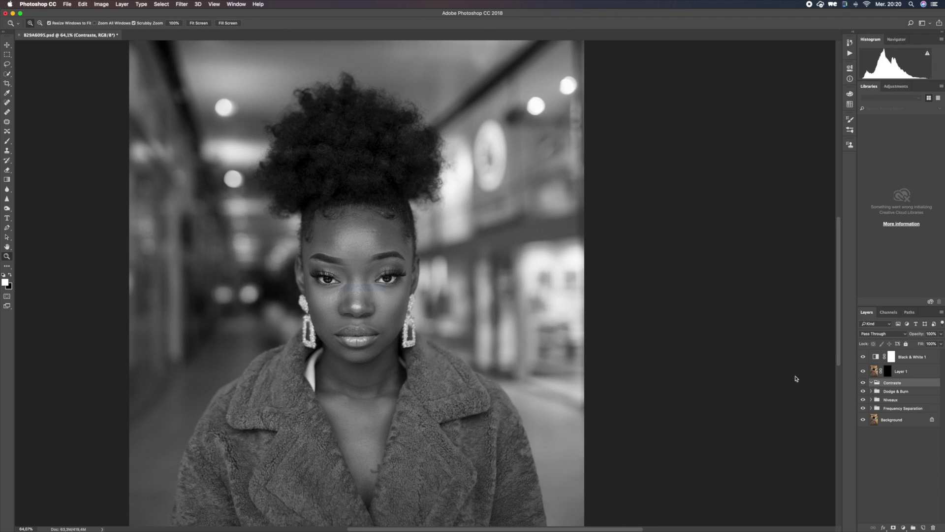
{"action": "left_click", "coordinate": [358, 286]}
{"action": "left_click", "coordinate": [863, 357]}
{"action": "left_click", "coordinate": [903, 528]}
{"action": "left_click", "coordinate": [911, 409]}
{"action": "left_click_drag", "start_coordinate": [750, 122], "coordinate": [814, 123]}
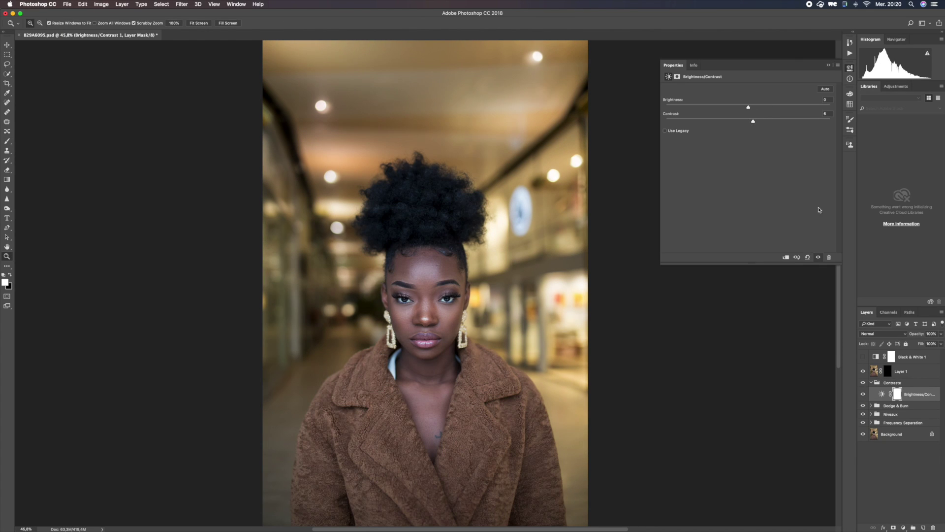
Step: Collapse the Contraste group and add a group named "Exposition" above it
{"action": "left_click", "coordinate": [871, 383]}
{"action": "left_click", "coordinate": [913, 528]}
{"action": "double_click", "coordinate": [892, 383]}
{"action": "type", "text": "Exposition"}
{"action": "key", "text": "Return"}
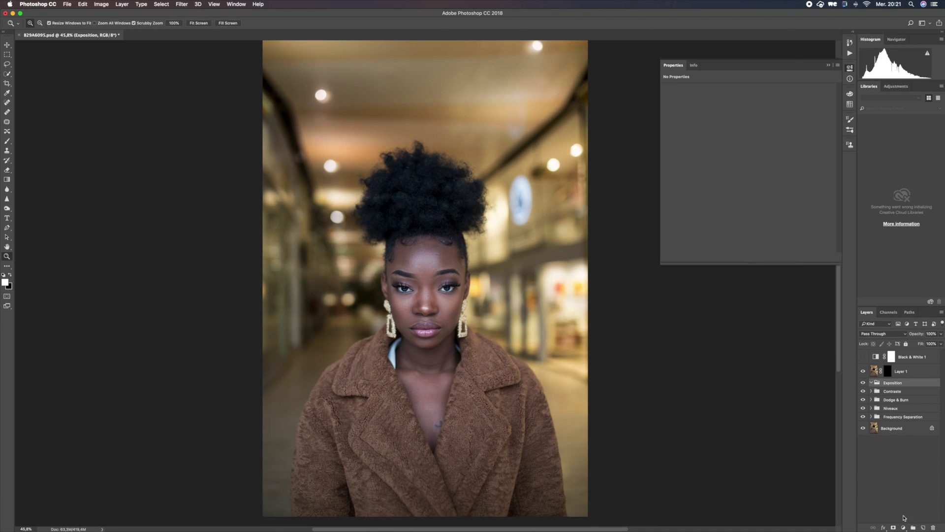
Step: Add a Curves adjustment with a shaped midtone point in the Exposition group and duplicate it
{"action": "left_click", "coordinate": [904, 527]}
{"action": "left_click", "coordinate": [911, 423]}
{"action": "left_click_drag", "start_coordinate": [754, 153], "coordinate": [757, 158]}
{"action": "key", "text": "super+j"}
Step: Mask the face and the bright shop windows on the copied Curves layer with a soft black brush at 54% opacity
{"action": "key", "text": "b"}
{"action": "left_click", "coordinate": [898, 392]}
{"action": "right_click", "coordinate": [408, 219]}
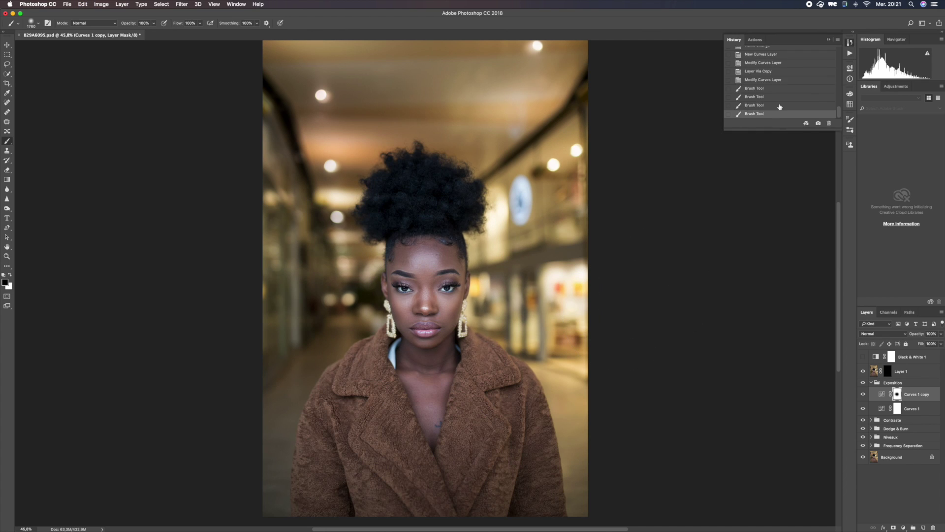
{"action": "left_click", "coordinate": [779, 107]}
{"action": "right_click", "coordinate": [415, 231]}
{"action": "left_click_drag", "start_coordinate": [132, 23], "coordinate": [118, 23]}
{"action": "left_click", "coordinate": [417, 293]}
{"action": "left_click", "coordinate": [556, 307]}
Step: Refine the copied Curves mask near the round wall sign with a smaller brush and revert unwanted strokes through the history
{"action": "right_click", "coordinate": [532, 188]}
{"action": "left_click_drag", "start_coordinate": [611, 207], "coordinate": [600, 208]}
{"action": "key", "text": "Return"}
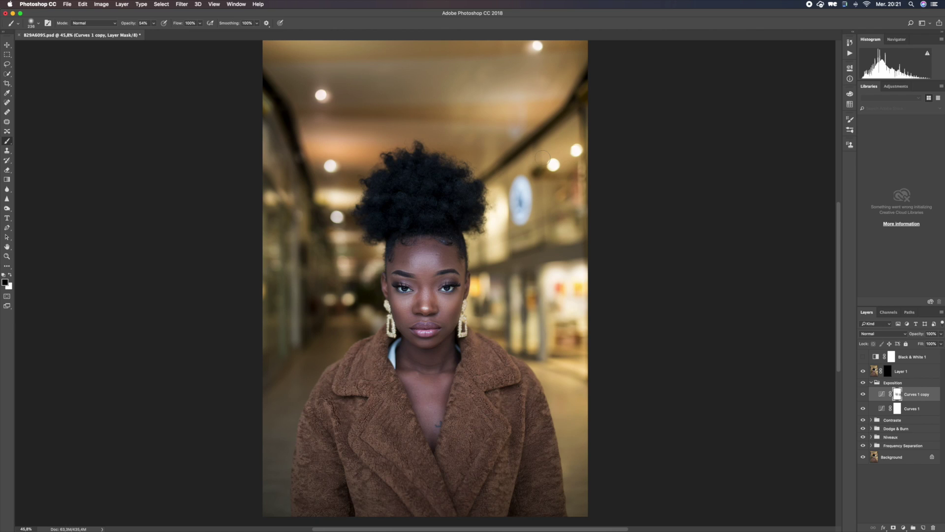
{"action": "left_click_drag", "start_coordinate": [516, 213], "coordinate": [500, 224]}
{"action": "left_click", "coordinate": [850, 43]}
{"action": "left_click", "coordinate": [762, 103]}
{"action": "left_click", "coordinate": [849, 44]}
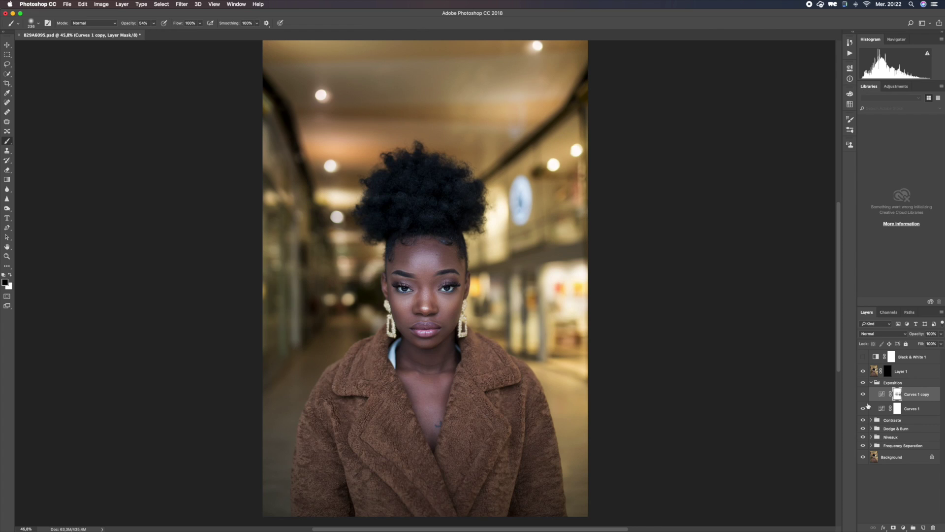
Step: Add a group named "saturation" above Exposition containing a Hue/Saturation adjustment with saturation +7
{"action": "left_click", "coordinate": [871, 383]}
{"action": "left_click", "coordinate": [914, 528]}
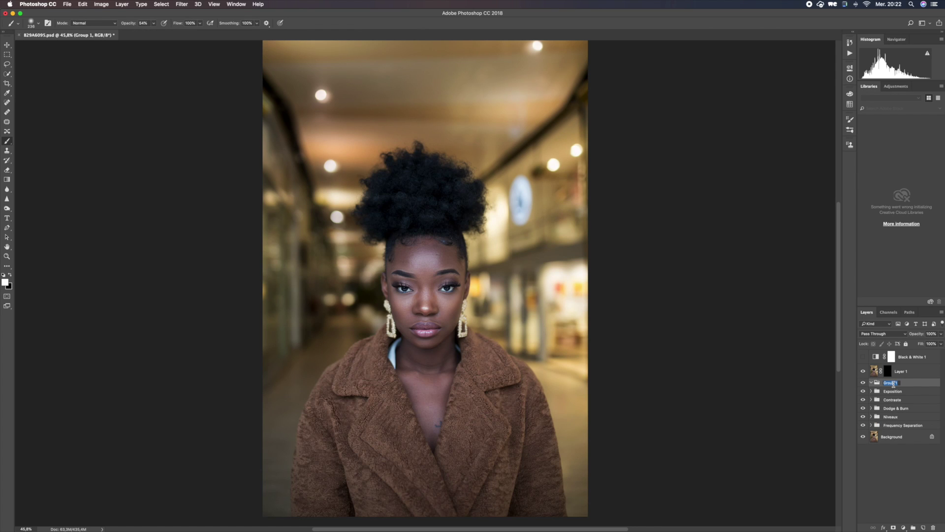
{"action": "left_click", "coordinate": [903, 527]}
{"action": "left_click", "coordinate": [907, 445]}
{"action": "left_click_drag", "start_coordinate": [748, 129], "coordinate": [751, 129]}
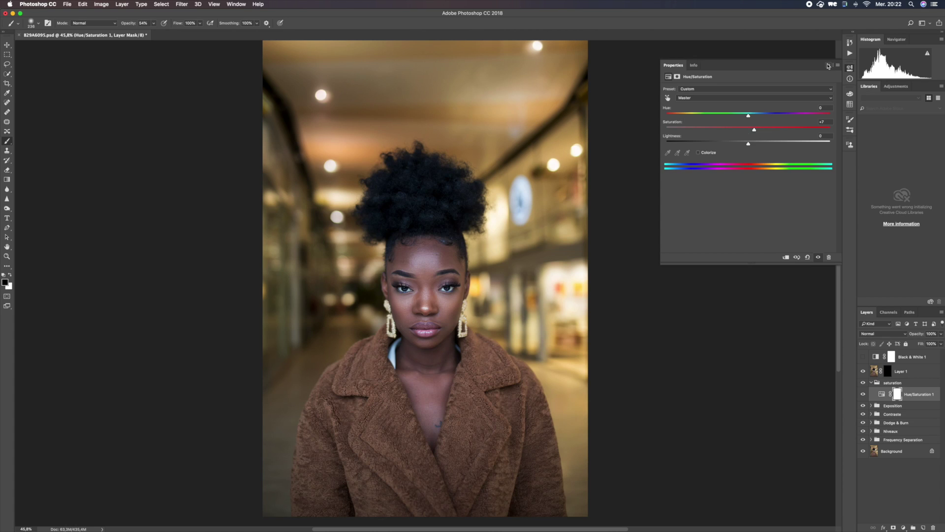
{"action": "left_click", "coordinate": [829, 64]}
{"action": "left_click", "coordinate": [871, 383]}
Step: Add a Curves adjustment above Brightness/Contrast in the Contraste group with points at input 70, output 63 and input 194, output 201
{"action": "left_click", "coordinate": [888, 383]}
{"action": "left_click", "coordinate": [888, 400]}
{"action": "left_click", "coordinate": [871, 400]}
{"action": "left_click", "coordinate": [910, 412]}
{"action": "left_click", "coordinate": [904, 527]}
{"action": "left_click", "coordinate": [901, 424]}
{"action": "left_click", "coordinate": [732, 177]}
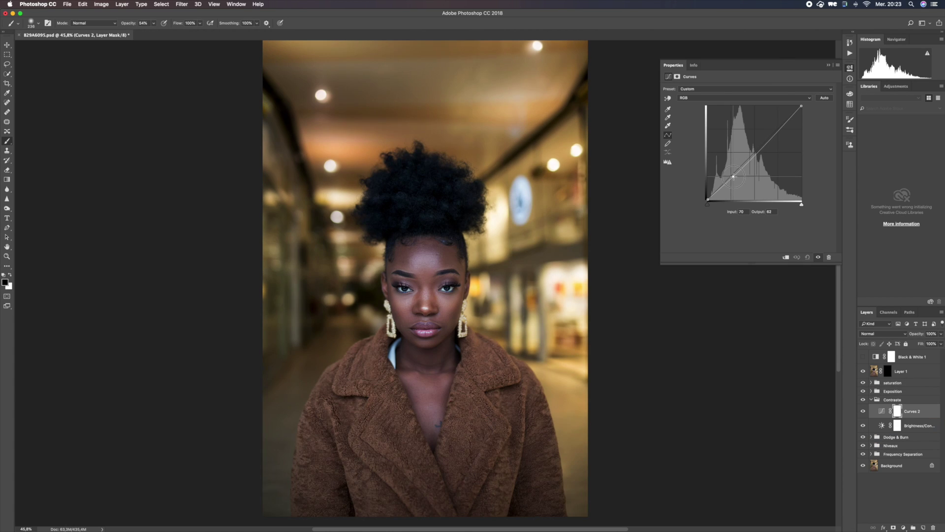
{"action": "left_click_drag", "start_coordinate": [778, 128], "coordinate": [779, 126]}
Step: Compare the image with and without the new contrast curve, lower its layer opacity, and collapse the Contraste group
{"action": "left_click", "coordinate": [861, 412]}
{"action": "left_click", "coordinate": [861, 412]}
{"action": "left_click", "coordinate": [861, 412]}
{"action": "left_click", "coordinate": [861, 412]}
{"action": "left_click_drag", "start_coordinate": [921, 334], "coordinate": [905, 336]}
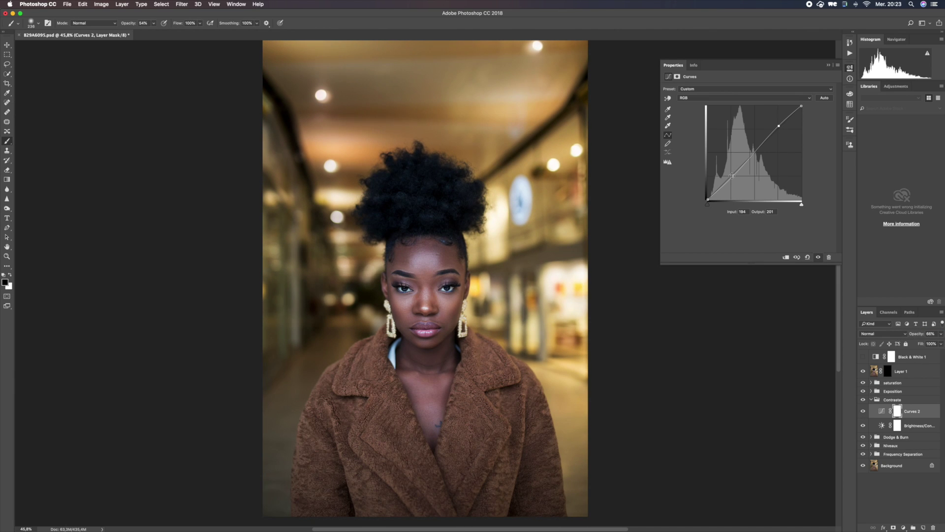
{"action": "left_click", "coordinate": [870, 399]}
Step: Add a group named "Colorimétrie" above the saturation group
{"action": "left_click", "coordinate": [893, 383]}
{"action": "left_click", "coordinate": [913, 527]}
{"action": "double_click", "coordinate": [890, 383]}
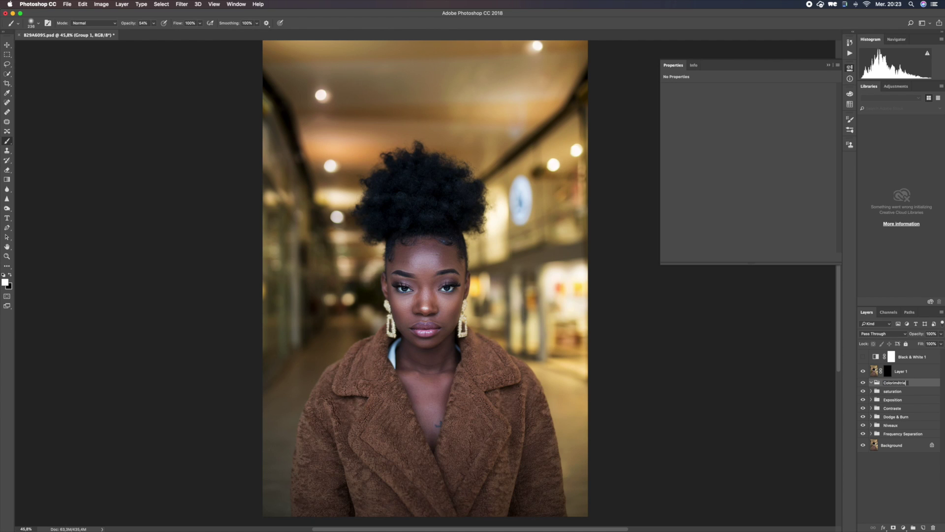
{"action": "key", "text": "Return"}
Step: Add a Color Balance adjustment in the Colorimétrie group and shift its shadows slightly toward blue
{"action": "left_click", "coordinate": [904, 527]}
{"action": "left_click", "coordinate": [907, 451]}
{"action": "left_click", "coordinate": [704, 89]}
{"action": "left_click", "coordinate": [702, 83]}
{"action": "left_click", "coordinate": [741, 131]}
{"action": "double_click", "coordinate": [826, 126]}
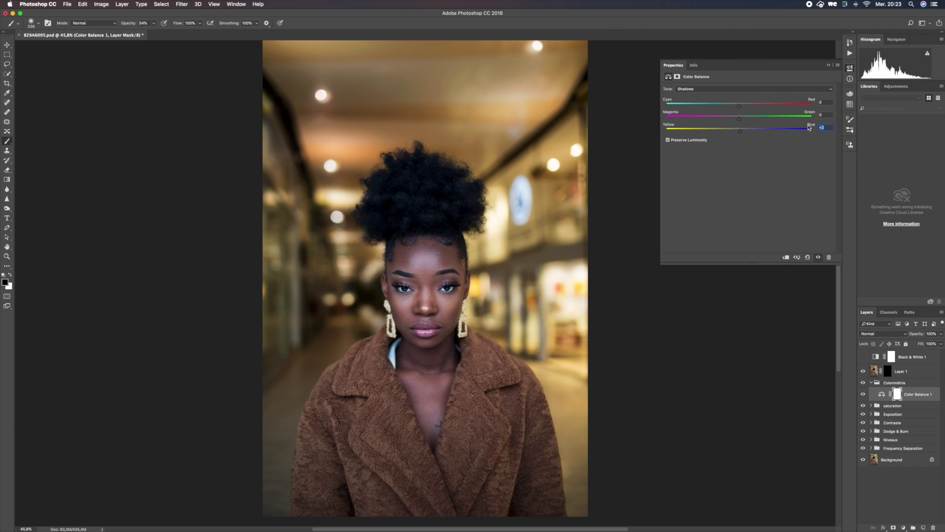
{"action": "left_click", "coordinate": [750, 91]}
{"action": "left_click", "coordinate": [749, 104]}
{"action": "left_click", "coordinate": [753, 88]}
{"action": "left_click", "coordinate": [748, 77]}
{"action": "left_click", "coordinate": [742, 120]}
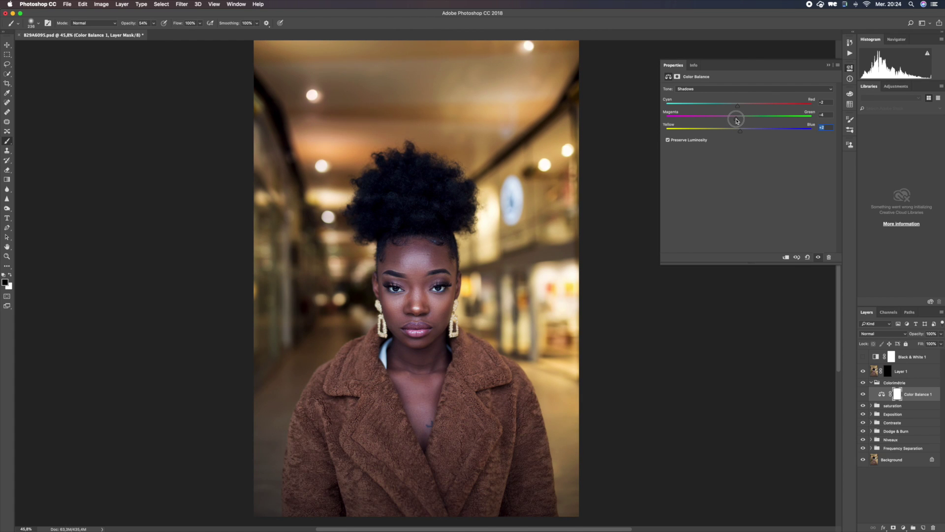
{"action": "left_click", "coordinate": [810, 257]}
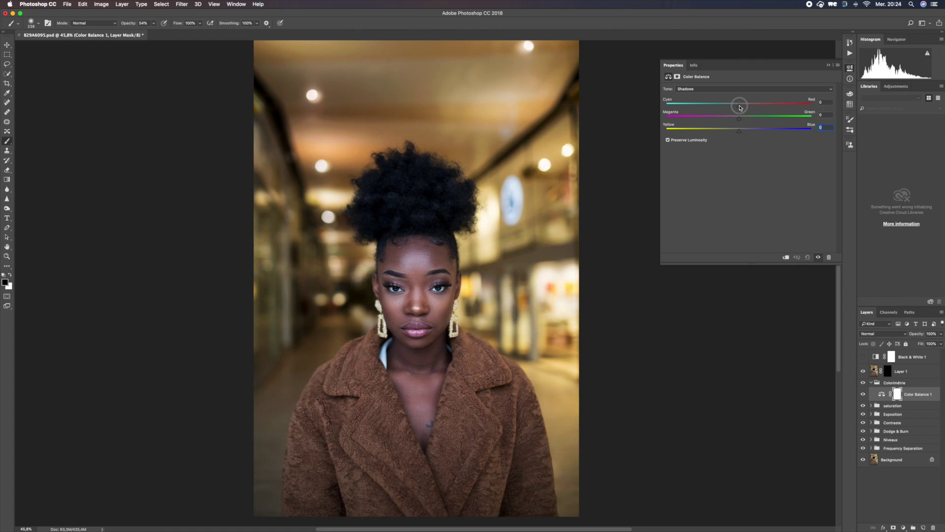
Step: Set the Color Balance shadows to cyan-red -2 and yellow-blue +1, and shift the highlights +1 toward red
{"action": "left_click", "coordinate": [740, 132]}
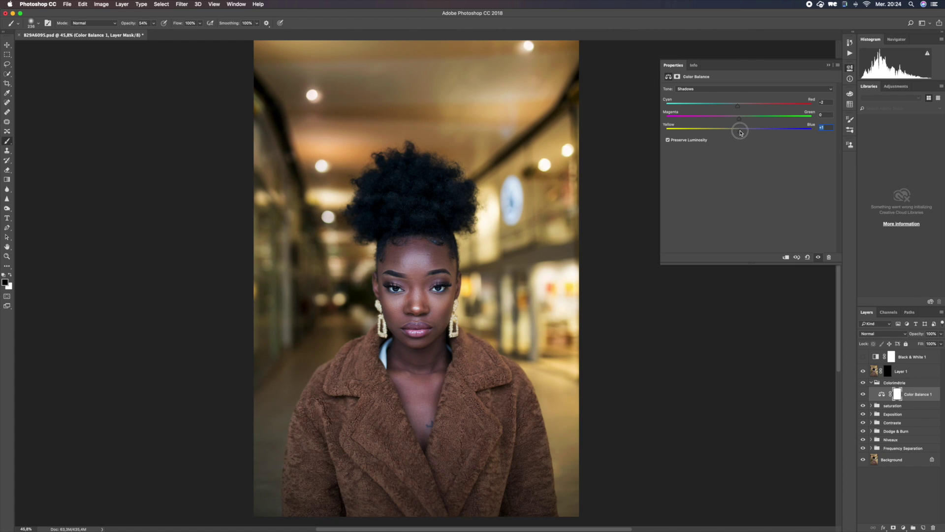
{"action": "left_click", "coordinate": [727, 90]}
{"action": "left_click", "coordinate": [729, 106]}
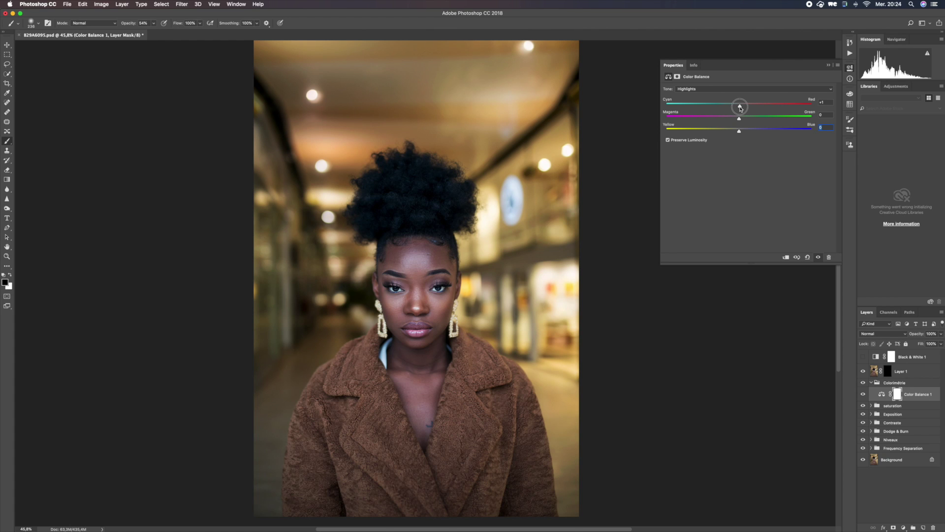
{"action": "mouse_move", "coordinate": [738, 132]}
{"action": "left_mouse_down"}
{"action": "mouse_move", "coordinate": [755, 120]}
{"action": "mouse_move", "coordinate": [740, 119]}
{"action": "left_mouse_up"}
Step: Fine-tune the cyan-red and magenta-green balance of the midtones in the Color Balance adjustment
{"action": "left_click", "coordinate": [733, 89]}
{"action": "left_click", "coordinate": [734, 82]}
{"action": "mouse_move", "coordinate": [739, 106]}
{"action": "left_mouse_down"}
{"action": "mouse_move", "coordinate": [769, 104]}
{"action": "mouse_move", "coordinate": [739, 106]}
{"action": "left_mouse_up"}
{"action": "left_click_drag", "start_coordinate": [739, 119], "coordinate": [739, 120]}
Step: Try a Curves adjustment above Color Balance with a different blend mode and a slightly lowered single color channel
{"action": "left_click", "coordinate": [904, 528]}
{"action": "left_click", "coordinate": [902, 422]}
{"action": "left_click", "coordinate": [883, 334]}
{"action": "left_click", "coordinate": [876, 379]}
{"action": "left_click", "coordinate": [744, 97]}
{"action": "left_click", "coordinate": [713, 104]}
{"action": "mouse_move", "coordinate": [755, 153]}
{"action": "left_mouse_down"}
{"action": "mouse_move", "coordinate": [757, 176]}
{"action": "mouse_move", "coordinate": [748, 140]}
{"action": "mouse_move", "coordinate": [753, 156]}
{"action": "left_mouse_up"}
{"action": "right_click", "coordinate": [922, 394]}
{"action": "left_click", "coordinate": [841, 266]}
Step: Add a Levels adjustment and a Curves adjustment above Color Balance in the Colorimétrie group
{"action": "left_click", "coordinate": [903, 527]}
{"action": "left_click", "coordinate": [902, 416]}
{"action": "left_click", "coordinate": [904, 527]}
{"action": "left_click", "coordinate": [902, 423]}
Step: Adjust the individual color channels of the new adjustments in the Colorimétrie group
{"action": "left_click", "coordinate": [744, 98]}
{"action": "left_click", "coordinate": [714, 103]}
{"action": "left_click", "coordinate": [745, 98]}
{"action": "left_click", "coordinate": [714, 103]}
{"action": "left_click", "coordinate": [745, 98]}
{"action": "left_click", "coordinate": [714, 92]}
{"action": "left_click", "coordinate": [744, 98]}
{"action": "left_click", "coordinate": [714, 104]}
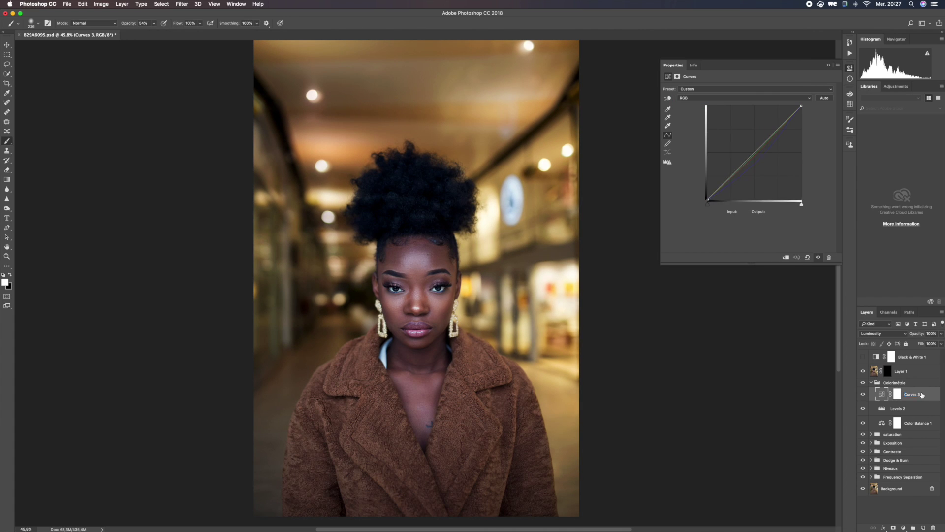
Step: Limit the tonal range of the Luminosity-mode Curves layer with the Blend If sliders in its blending options
{"action": "double_click", "coordinate": [922, 394]}
{"action": "left_click_drag", "start_coordinate": [729, 266], "coordinate": [728, 266]}
{"action": "left_click_drag", "start_coordinate": [661, 262], "coordinate": [667, 262]}
{"action": "left_click", "coordinate": [809, 190]}
{"action": "left_click", "coordinate": [818, 149]}
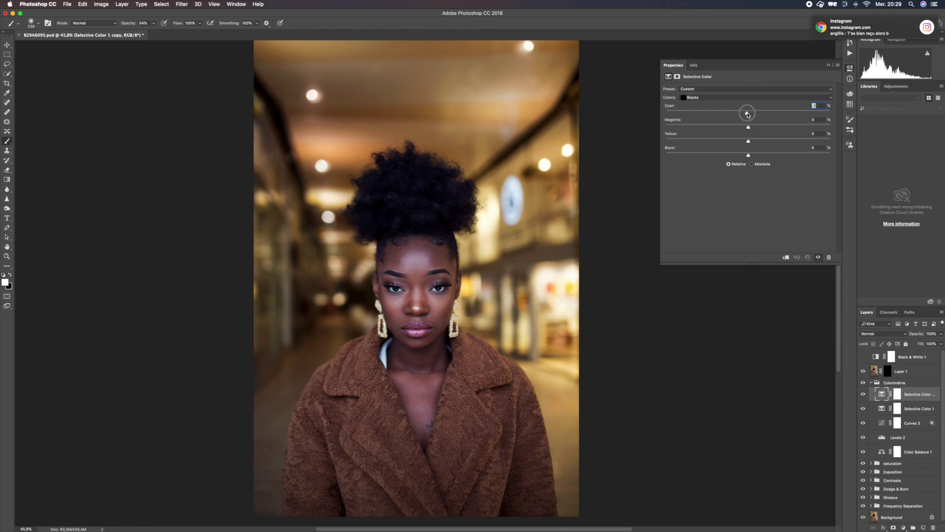
Step: Reduce magenta in the blacks of the duplicated Selective Color adjustment and reopen the Color Balance adjustment's settings
{"action": "left_click_drag", "start_coordinate": [748, 127], "coordinate": [737, 128]}
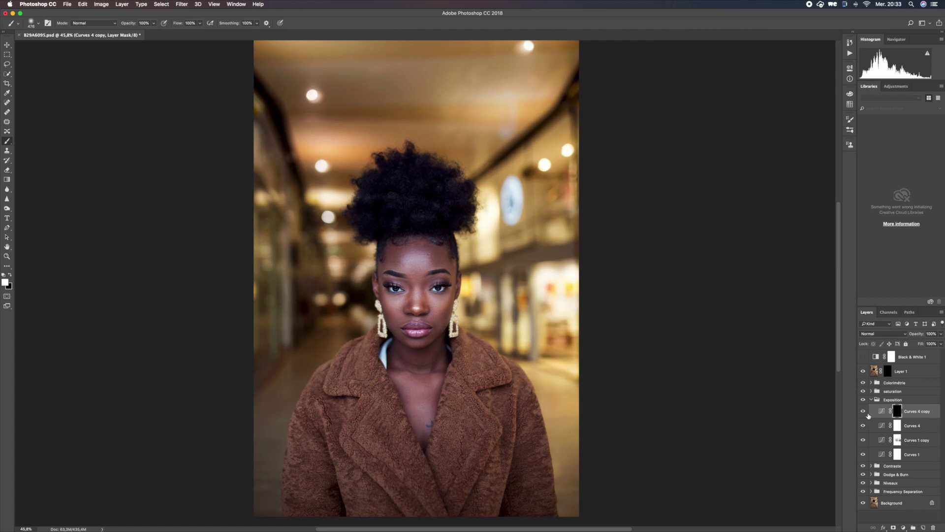
{"action": "left_click", "coordinate": [871, 382]}
{"action": "double_click", "coordinate": [881, 452]}
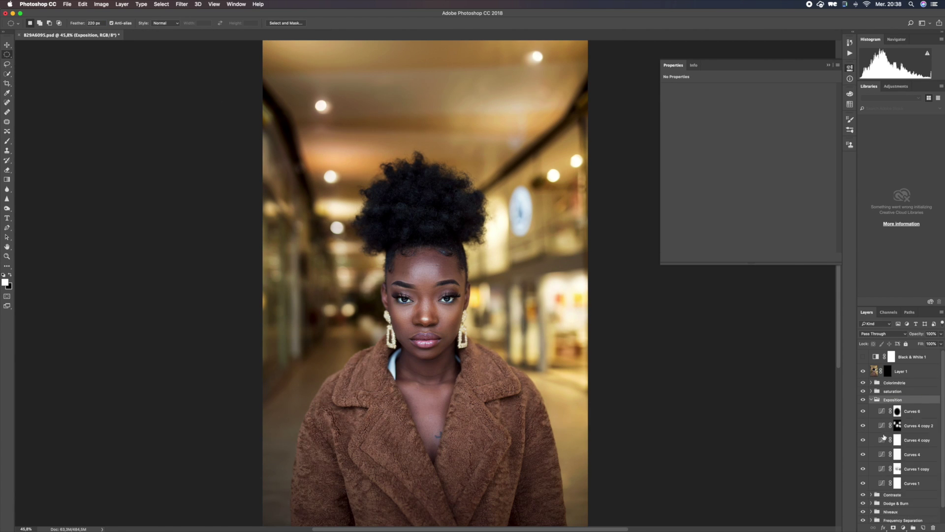
Step: Add another Curves adjustment above the black-masked Curves layer in the Contraste group
{"action": "right_click", "coordinate": [560, 434]}
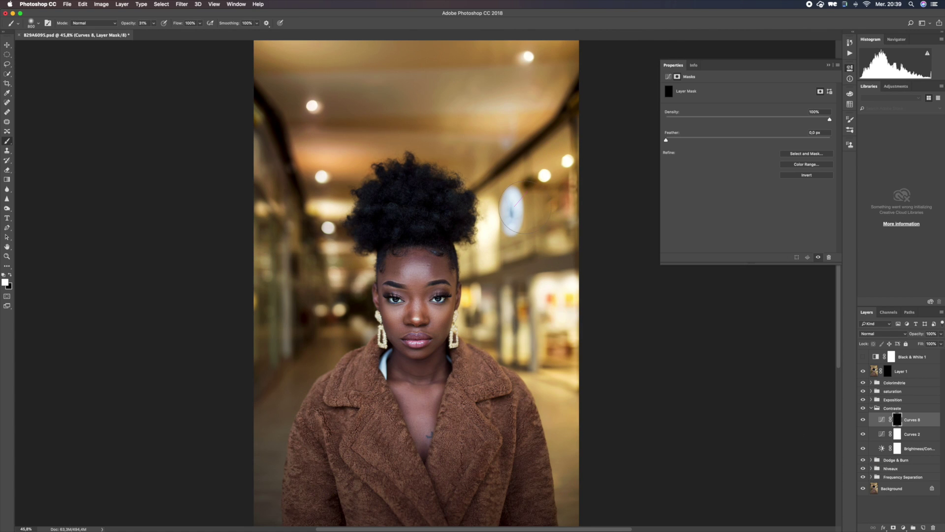
{"action": "left_click", "coordinate": [903, 527]}
{"action": "left_click", "coordinate": [901, 422]}
{"action": "left_click", "coordinate": [904, 423]}
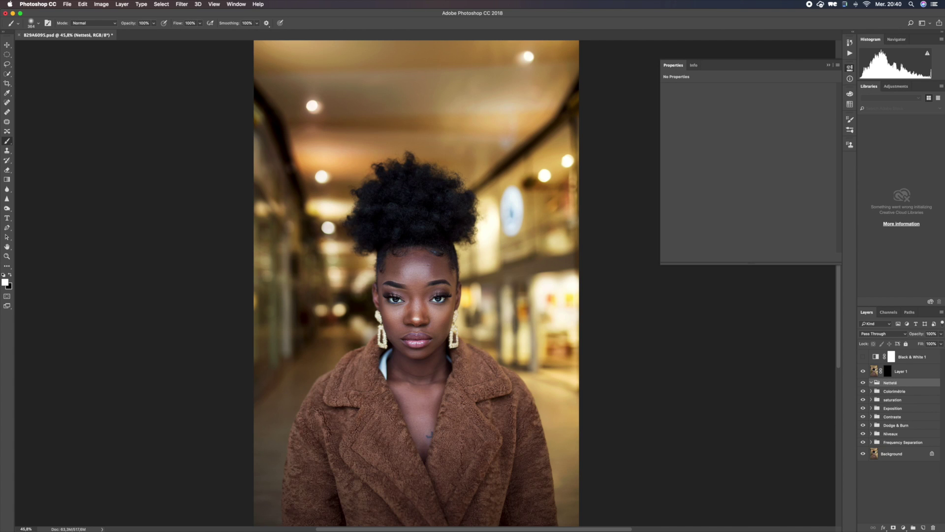
Step: Stamp all visible layers into a new merged layer inside the Netteté group and set its blend mode to Soft Light
{"action": "key", "text": "alt+shift+super+e"}
{"action": "left_click", "coordinate": [884, 334]}
{"action": "left_click", "coordinate": [889, 419]}
Step: Sharpen the merged layer in the Netteté group with a High Pass filter at radius 5
{"action": "left_click", "coordinate": [181, 4]}
{"action": "left_click", "coordinate": [276, 150]}
{"action": "left_click_drag", "start_coordinate": [472, 200], "coordinate": [621, 203]}
{"action": "type", "text": "5"}
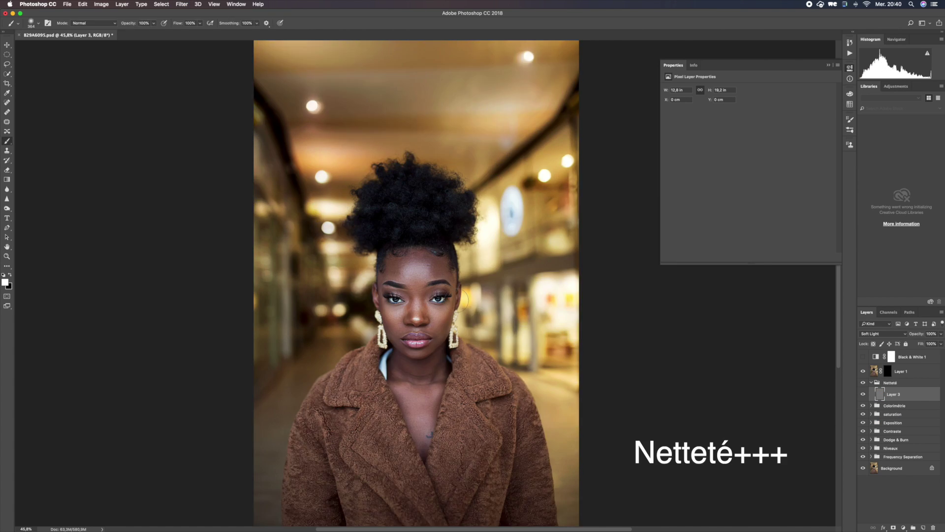
{"action": "left_click", "coordinate": [662, 217]}
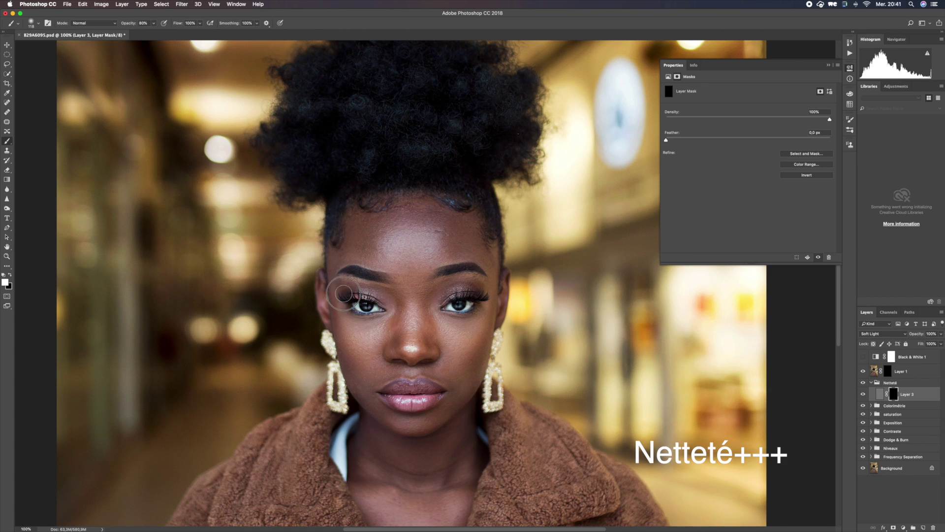
Step: Adjust the brush for revealing the sharpening around the eyes on the High Pass layer's black mask
{"action": "right_click", "coordinate": [399, 232]}
{"action": "key", "text": "Escape"}
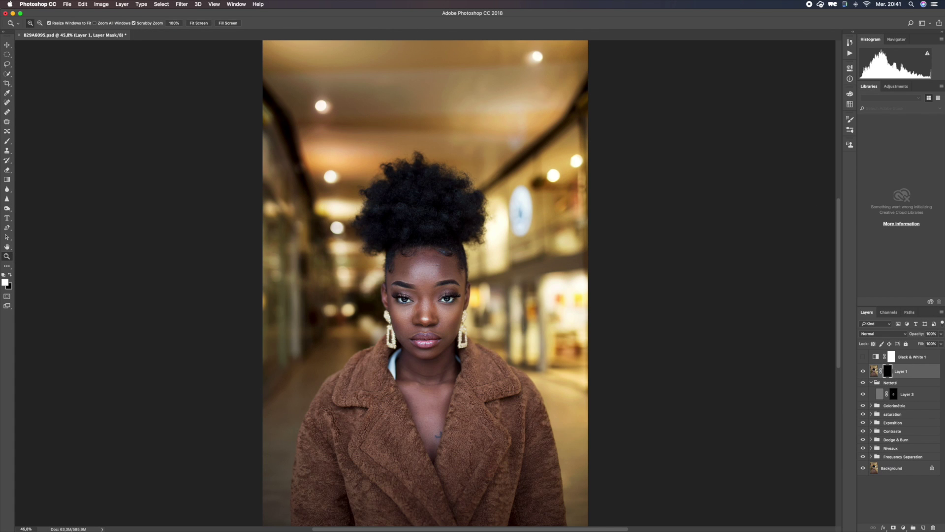
Step: Place the white signature logo with the Logo Blanc action, allowing file access, and scale it down in the photo's lower-right corner
{"action": "left_click", "coordinate": [849, 53]}
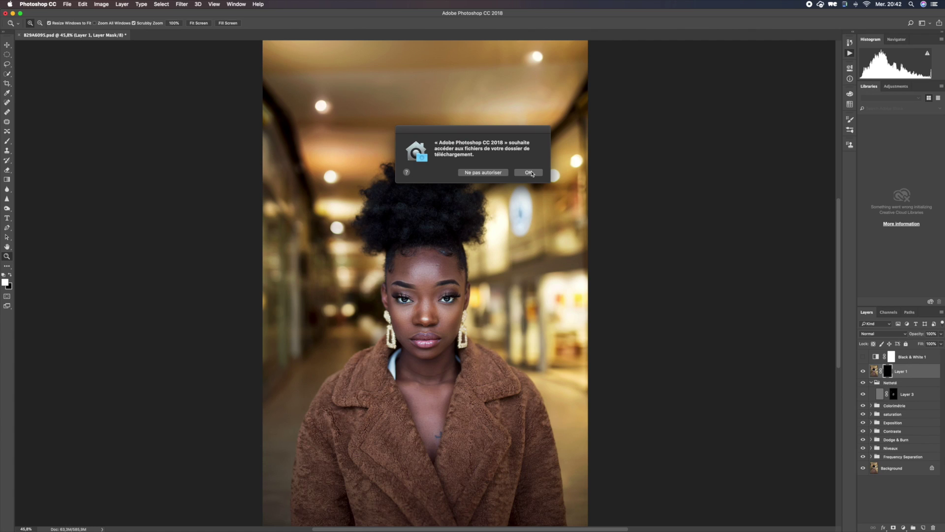
{"action": "left_click", "coordinate": [529, 172]}
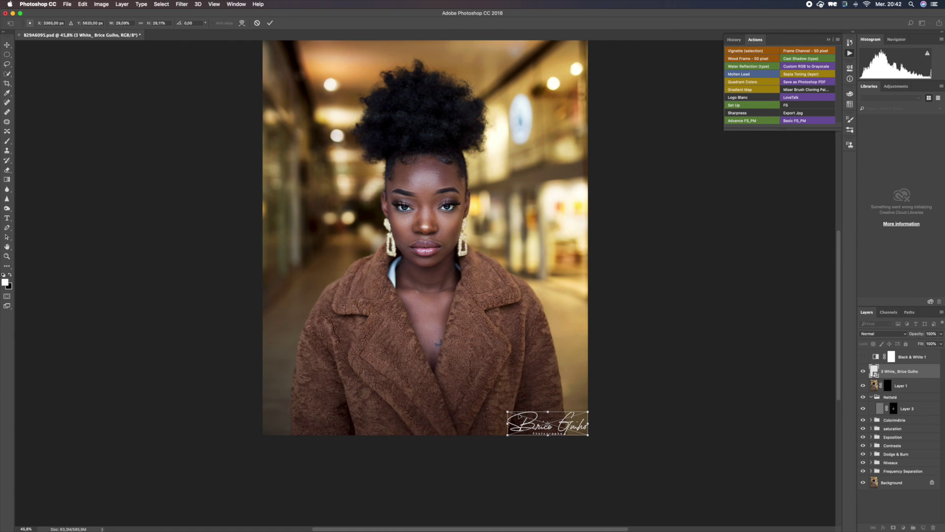
{"action": "left_click_drag", "start_coordinate": [508, 412], "coordinate": [530, 419]}
{"action": "key", "text": "Return"}
Step: Set the signature logo layer's opacity to 50%
{"action": "left_click", "coordinate": [931, 333]}
{"action": "type", "text": "50"}
{"action": "key", "text": "Return"}
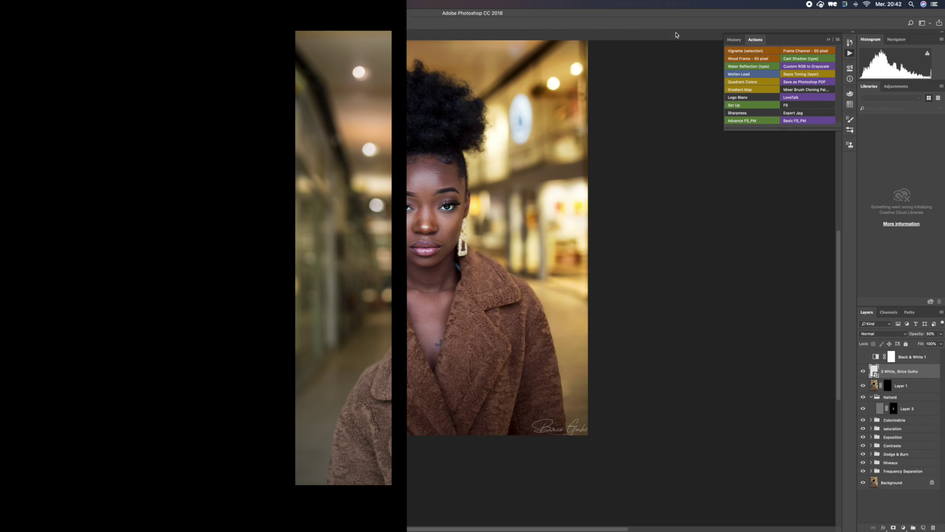